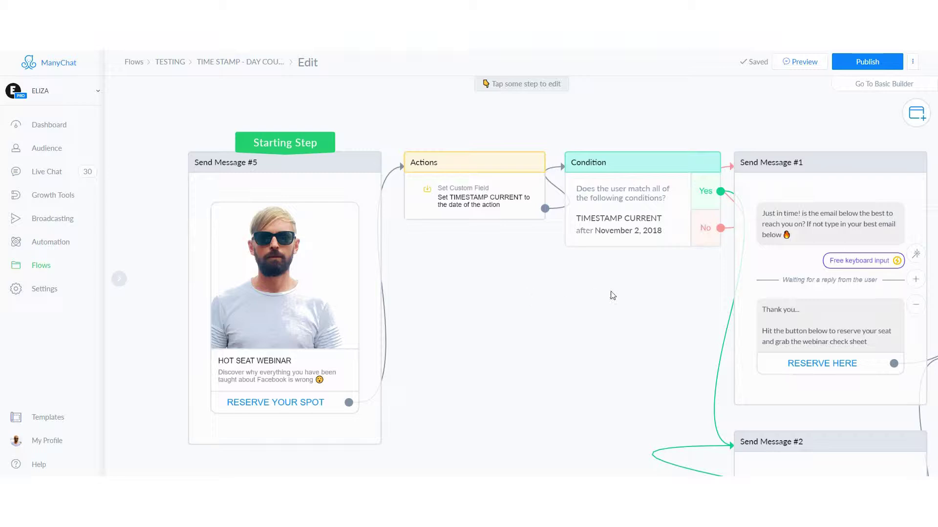
Step: Examine the start of the flow, from the timestamp action through the first date condition to Send Message #1 and Send Message #2
left_click_drag(613, 295, 480, 283)
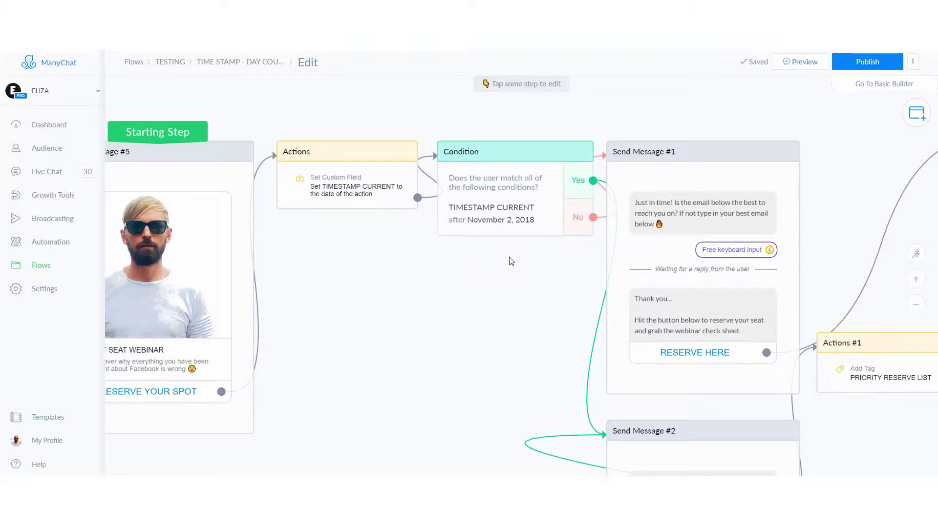
left_click_drag(509, 261, 470, 259)
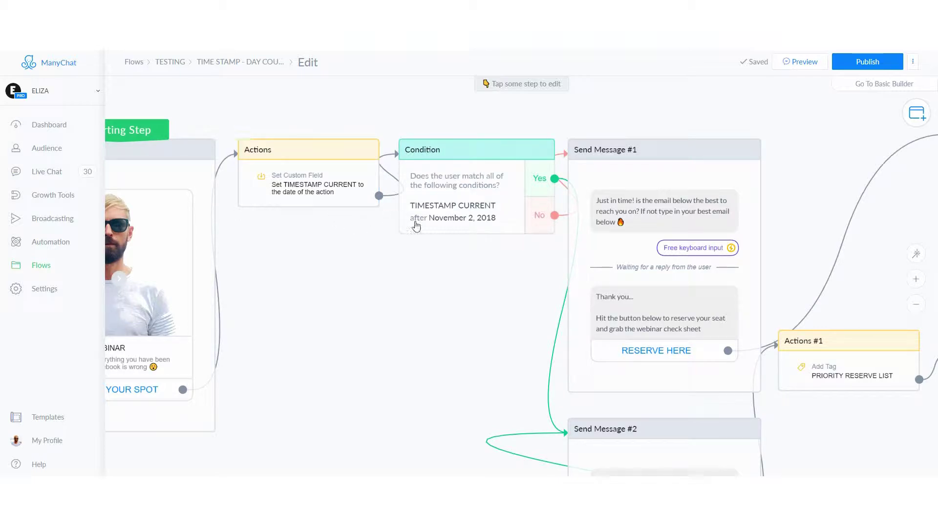
left_click_drag(510, 273, 460, 269)
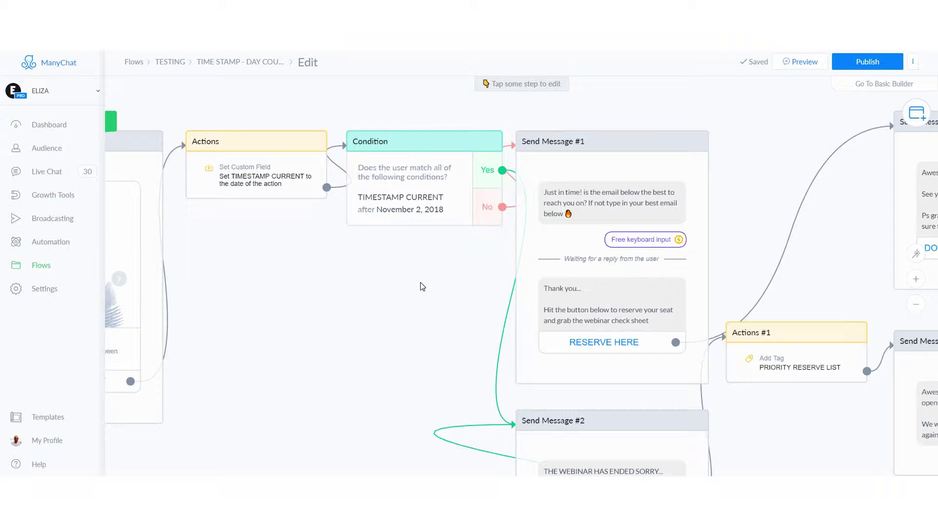
left_click_drag(417, 283, 348, 281)
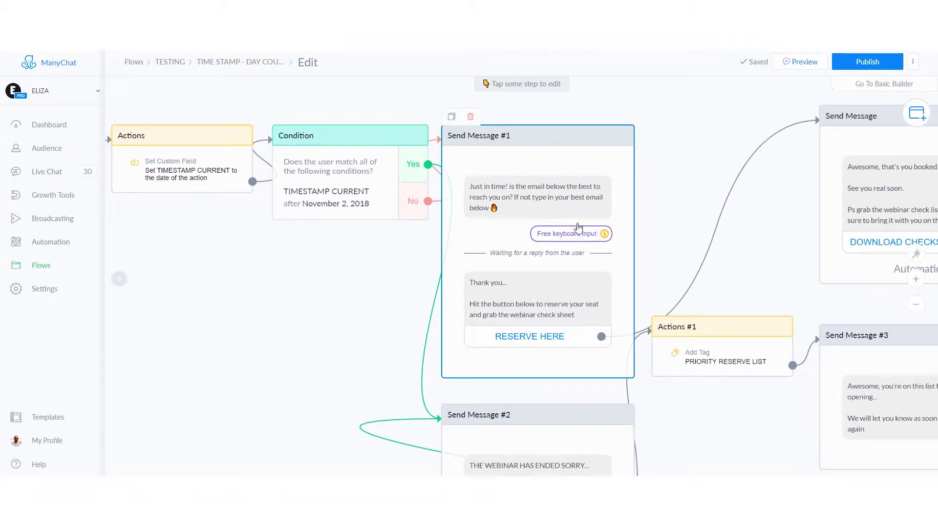
left_click_drag(360, 300, 282, 243)
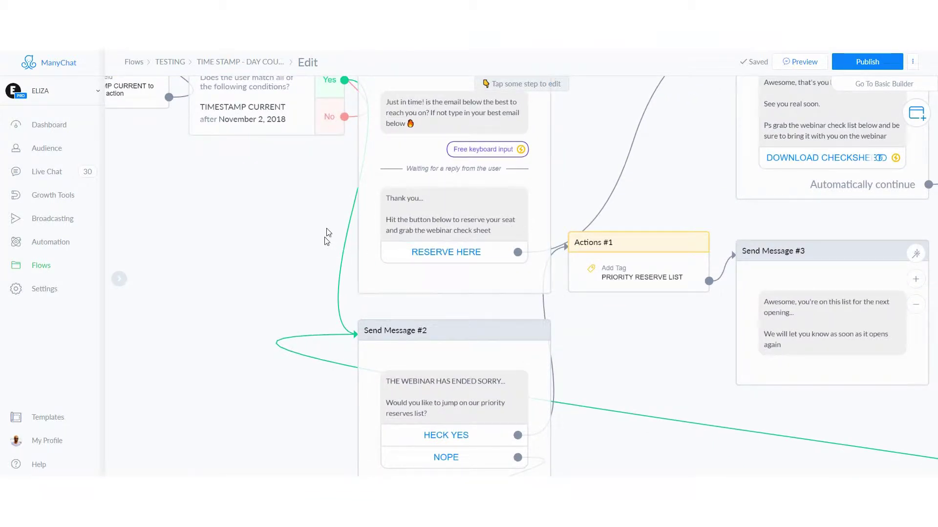
left_click_drag(356, 203, 235, 271)
scroll(235, 271, "down", 1)
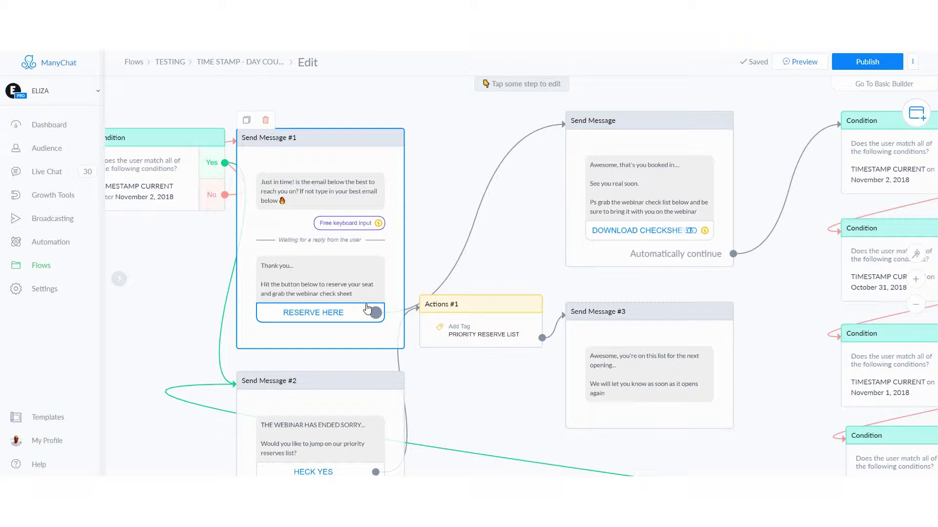
left_click(465, 160)
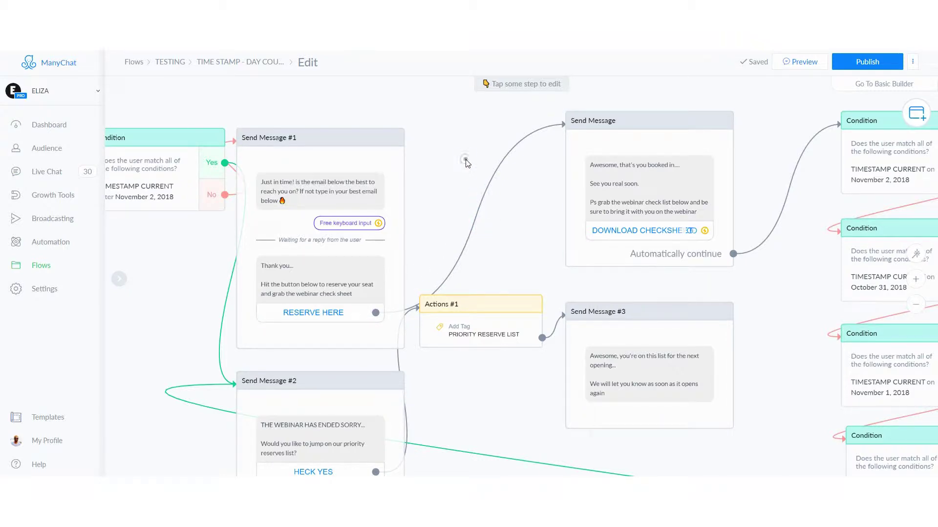
left_click_drag(466, 160, 434, 161)
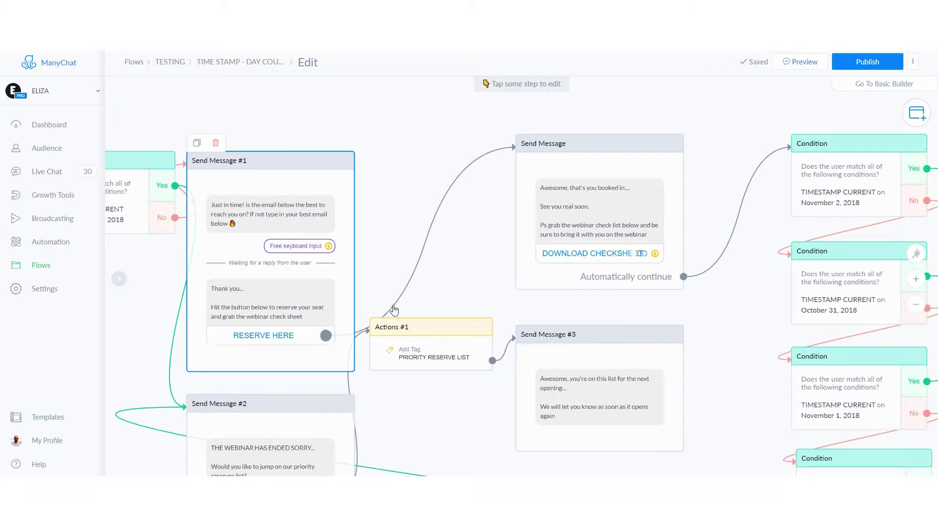
Step: Examine the booking confirmation message with its checksheet download button, and the path leading into it from Send Message #1
left_click_drag(422, 136, 387, 128)
scroll(504, 195, "up", 3)
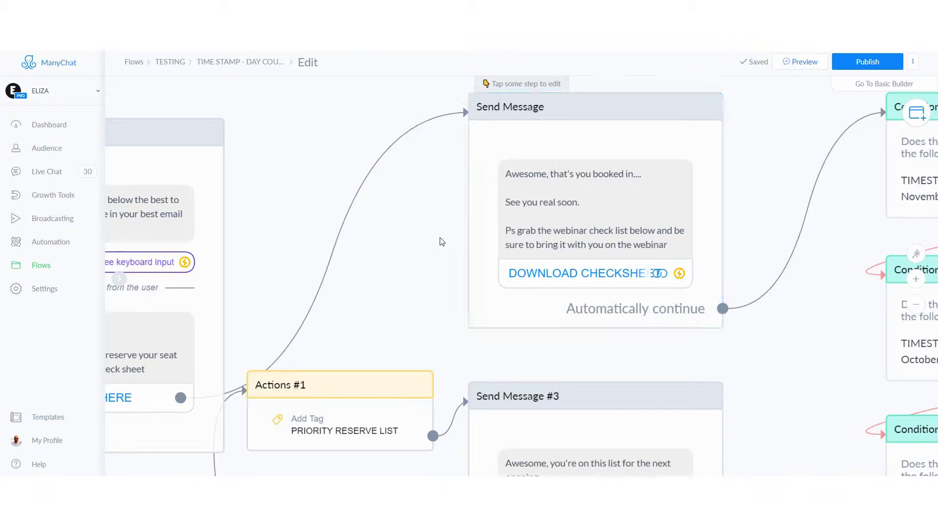
left_click_drag(441, 213, 364, 233)
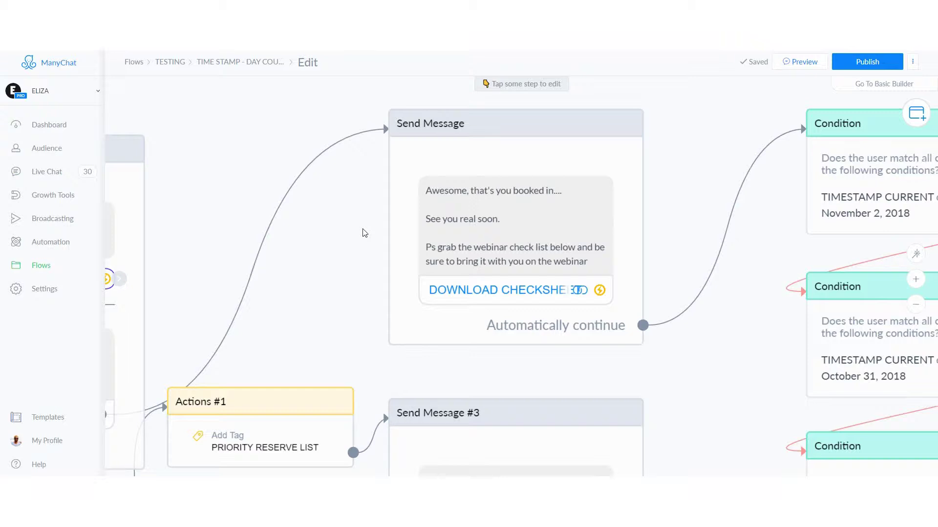
left_click_drag(288, 153, 243, 143)
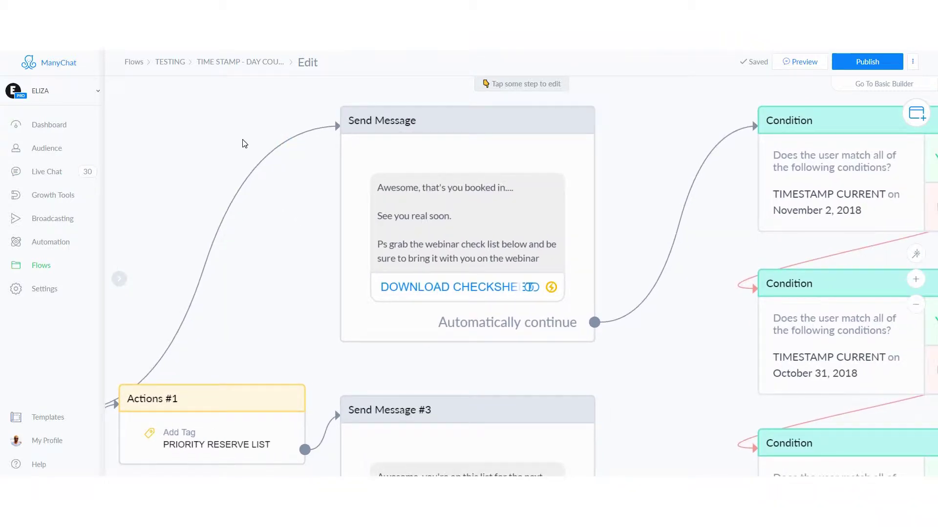
left_click_drag(239, 146, 213, 154)
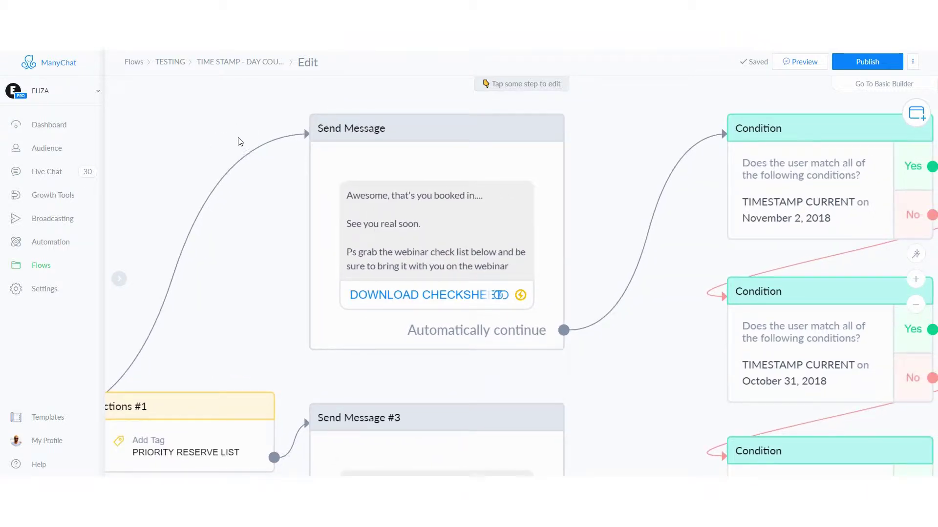
left_click_drag(237, 136, 218, 147)
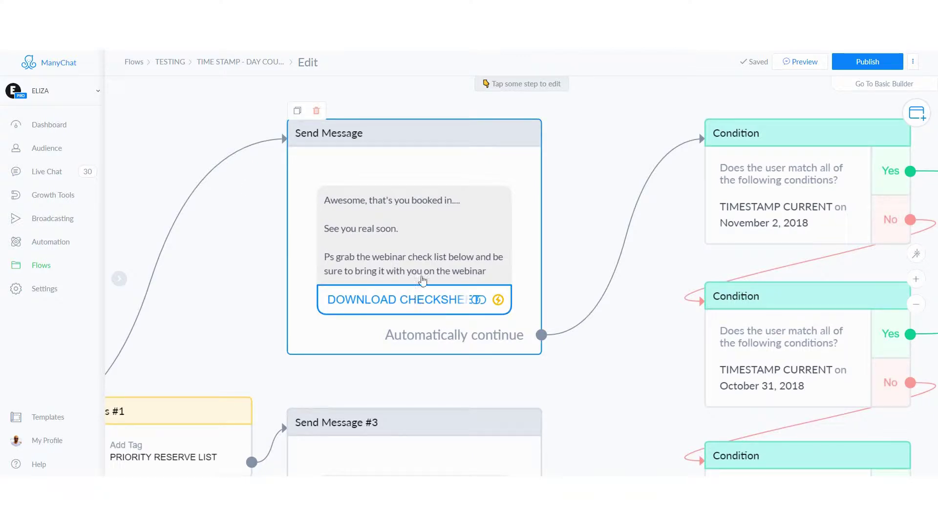
scroll(437, 302, "down", 5)
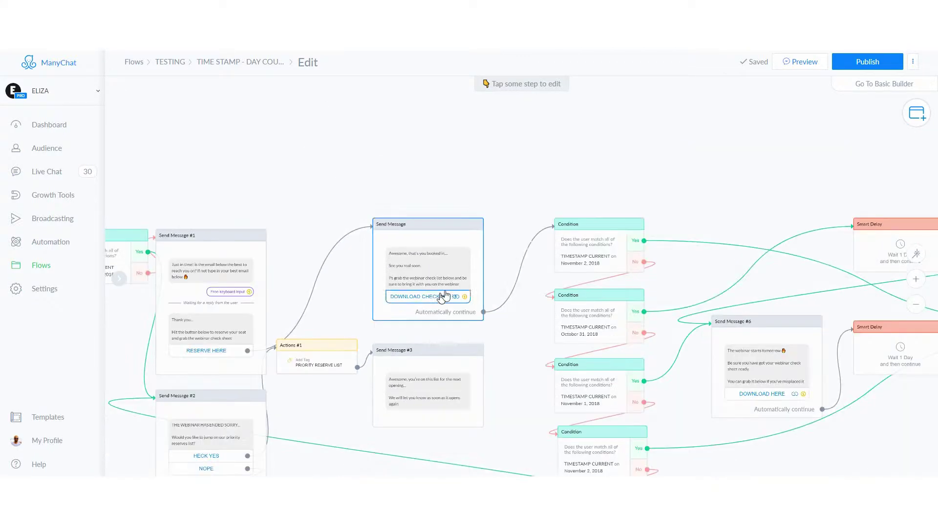
Step: Examine the first TIMESTAMP CURRENT date conditions that follow the booking confirmation message
left_click_drag(607, 190, 459, 188)
scroll(438, 268, "up", 5)
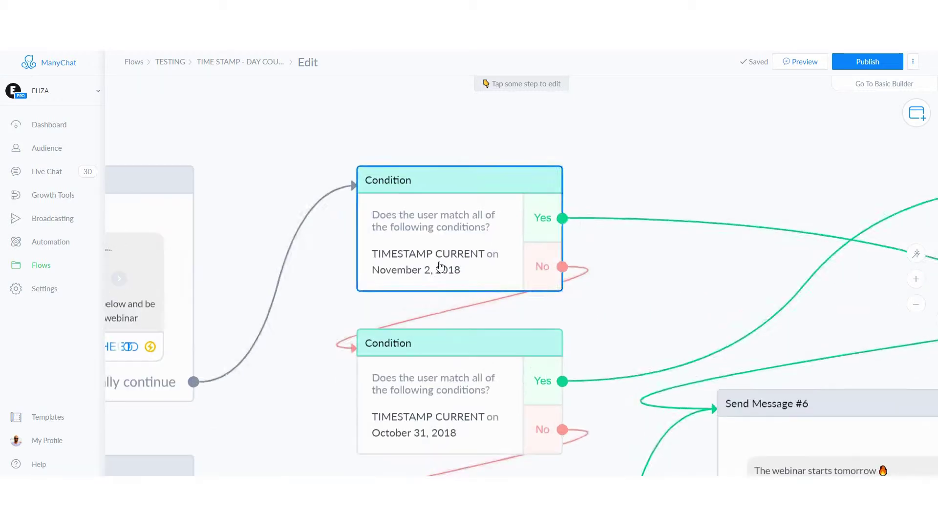
scroll(432, 272, "down", 2)
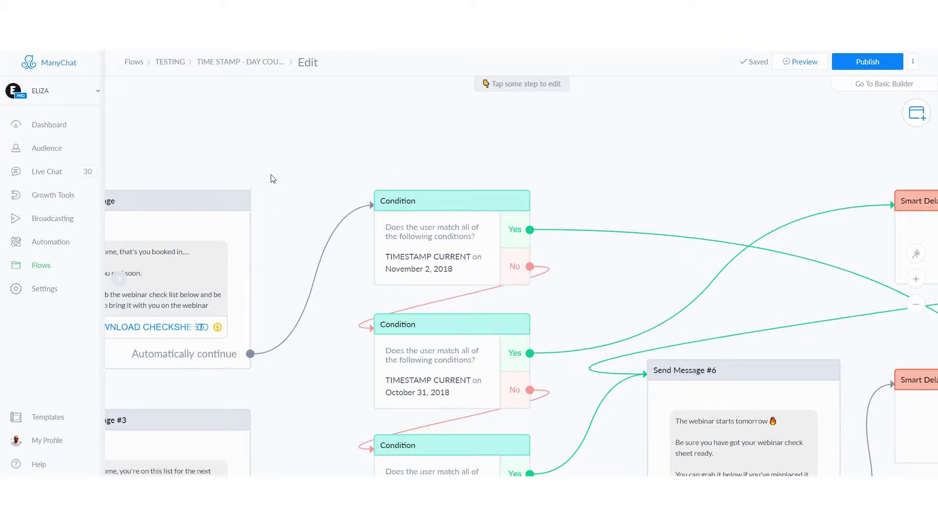
left_click_drag(259, 161, 261, 162)
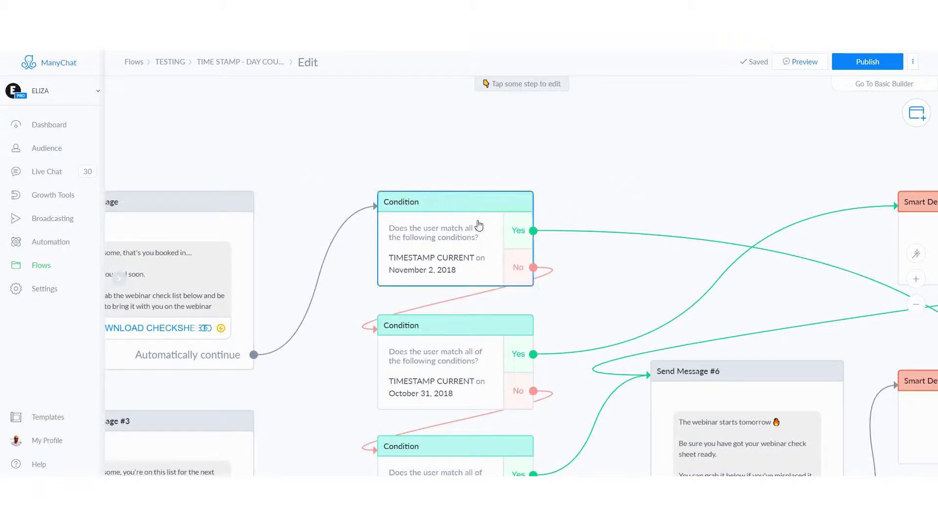
mouse_move(451, 267)
scroll(474, 292, "down", 2)
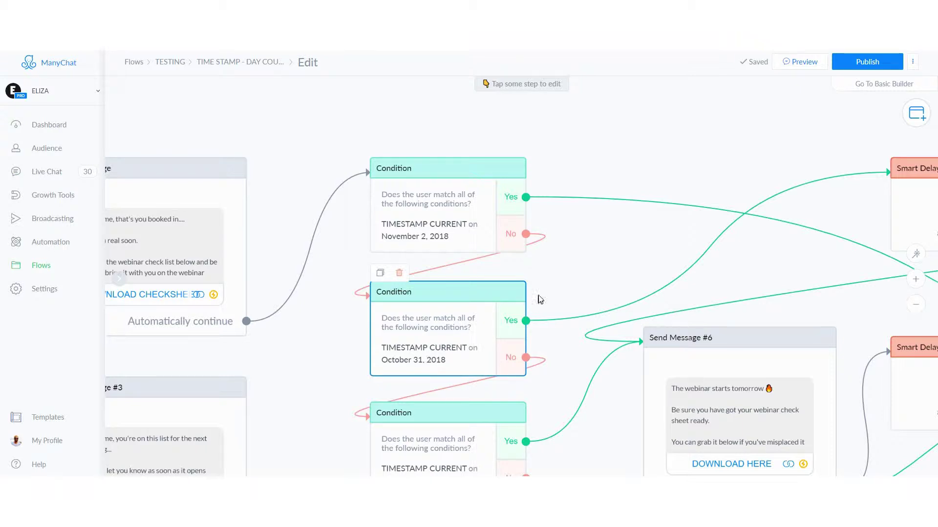
Step: Trace the October 31 condition's Yes branch through the one-day Smart Delay and November 1 condition to the "webinar starts tomorrow" message
left_click_drag(628, 272, 508, 314)
left_click_drag(611, 196, 515, 280)
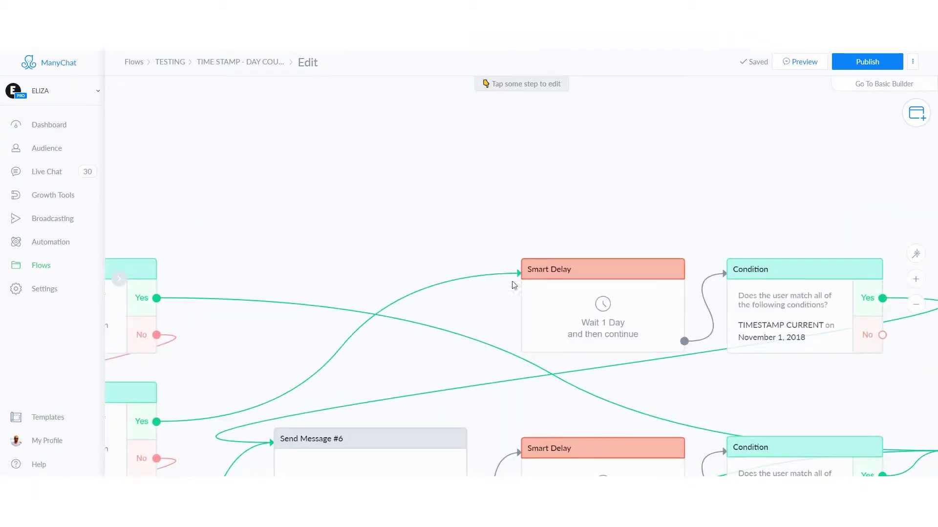
left_click_drag(717, 213, 450, 201)
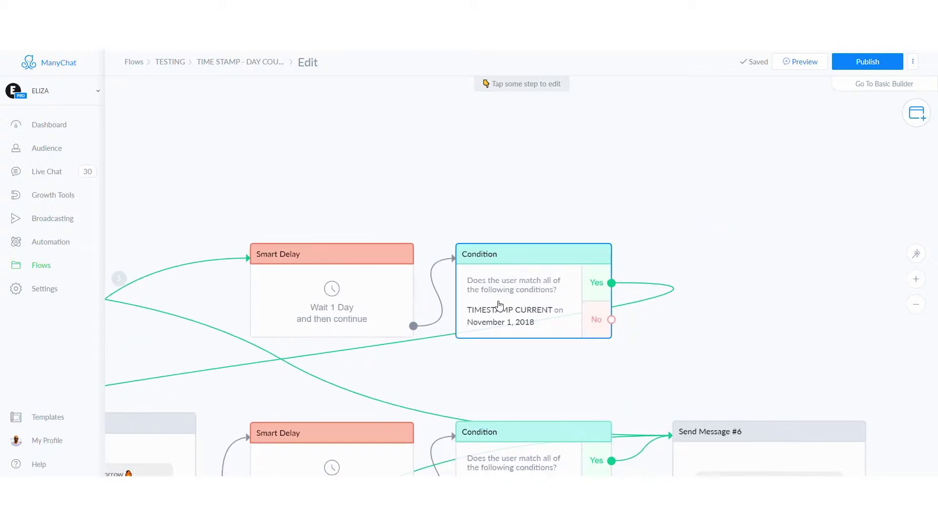
left_click_drag(523, 373, 877, 277)
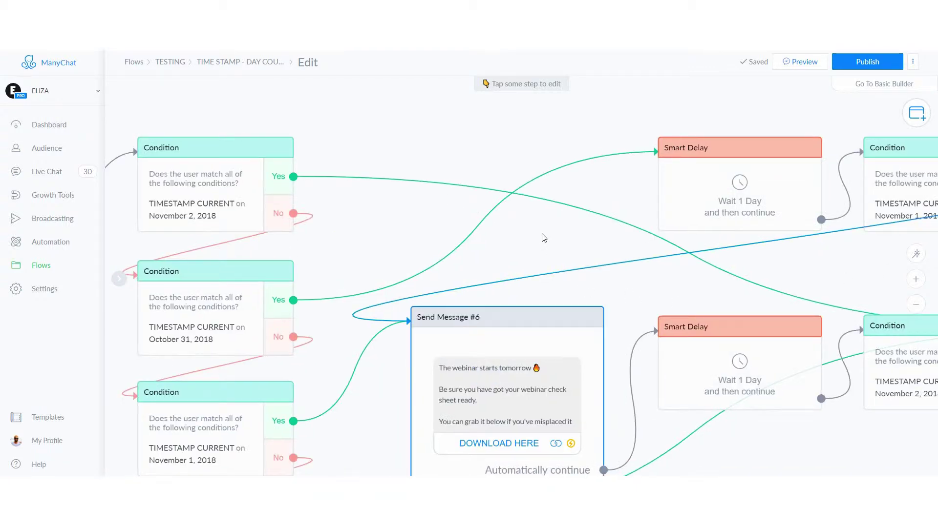
left_click_drag(510, 252, 561, 222)
left_click_drag(459, 205, 424, 168)
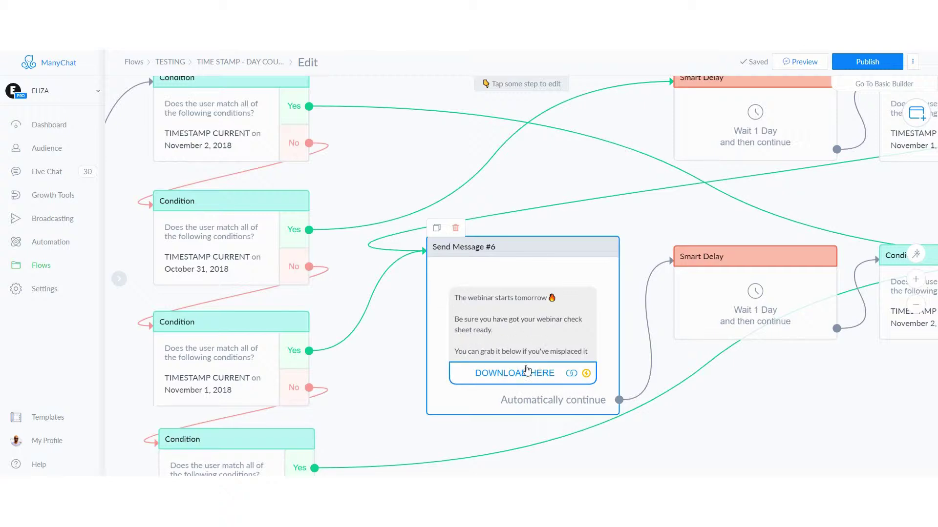
Step: Trace the path from the "webinar starts tomorrow" message through its Smart Delay and November 2 condition to the webinar details message
scroll(471, 339, "down", 1)
scroll(470, 340, "down", 1)
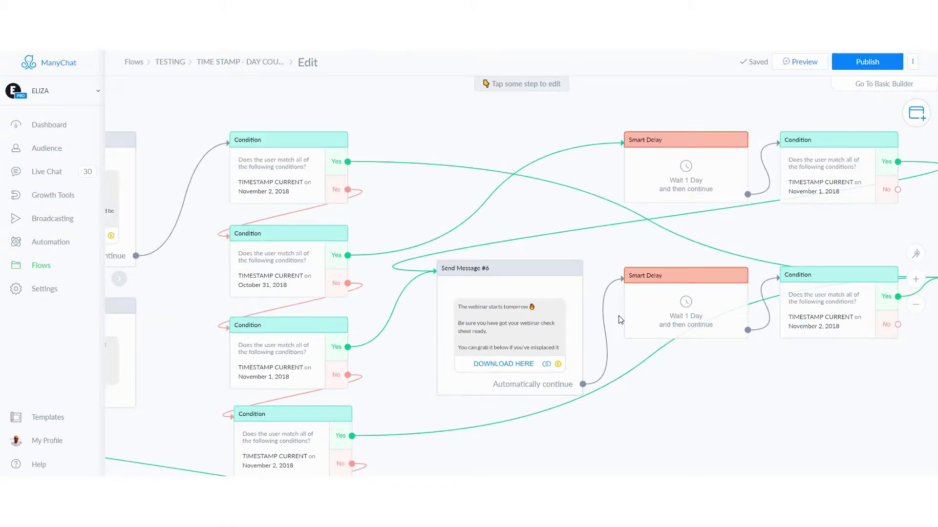
left_click_drag(730, 392, 538, 389)
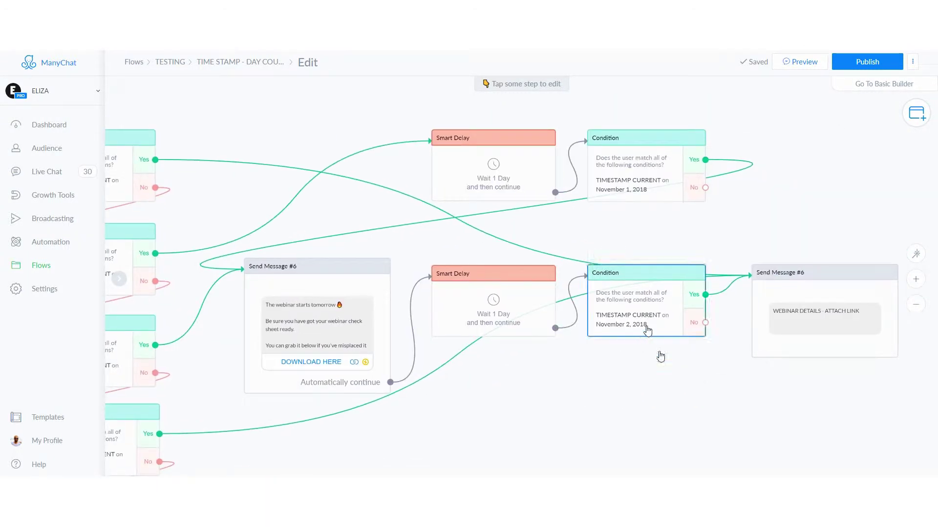
left_click_drag(674, 375, 595, 379)
scroll(724, 328, "up", 3)
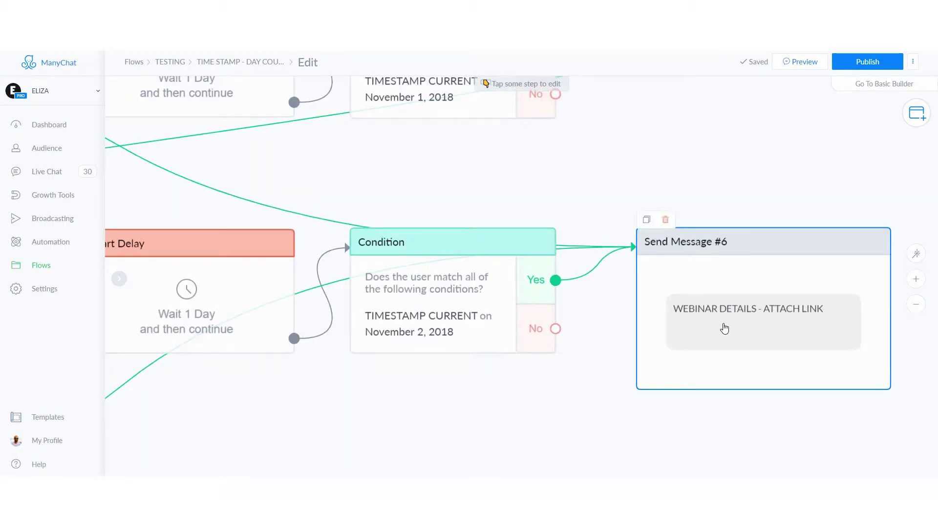
scroll(723, 327, "down", 3)
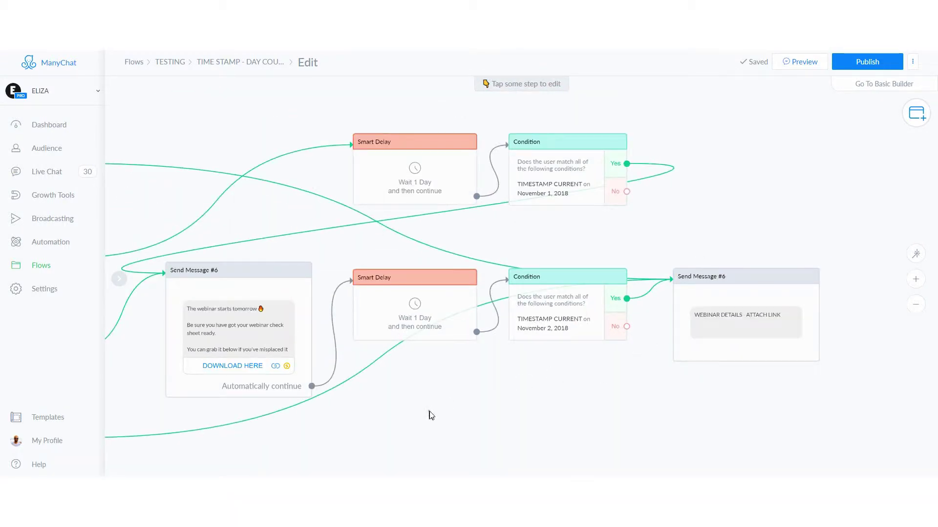
Step: Review the whole column of chained TIMESTAMP CURRENT conditions, following their Yes and No branches down to the "after November 2, 2018" check
left_click_drag(430, 415, 739, 373)
left_click_drag(420, 102, 559, 113)
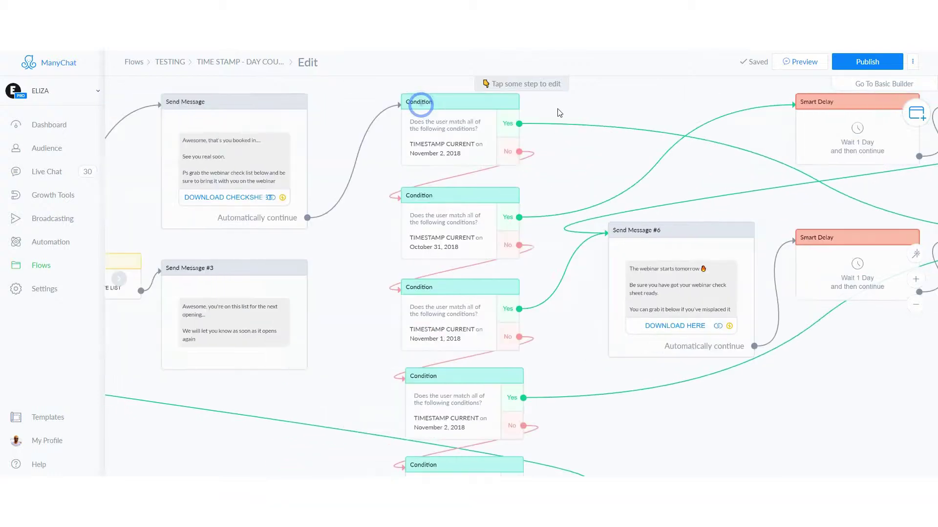
scroll(559, 113, "down", 3)
left_click_drag(442, 223, 424, 251)
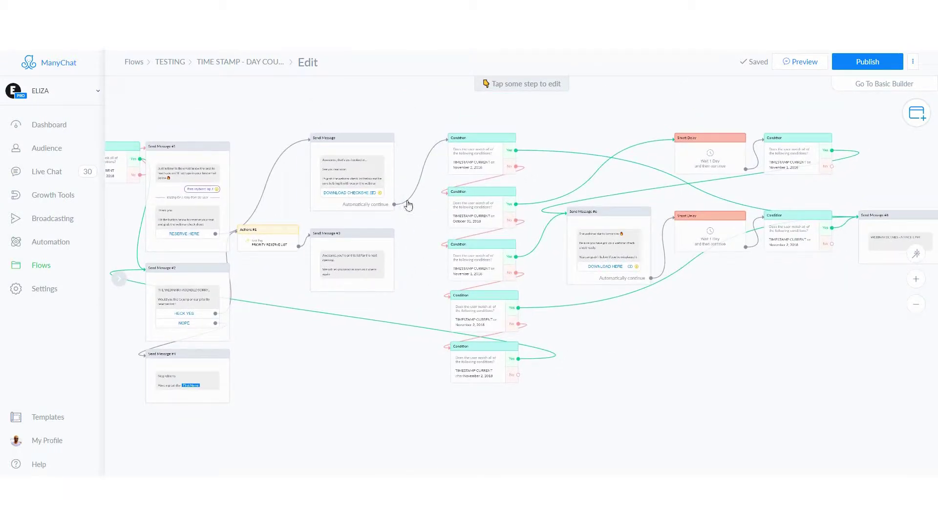
scroll(439, 147, "up", 2)
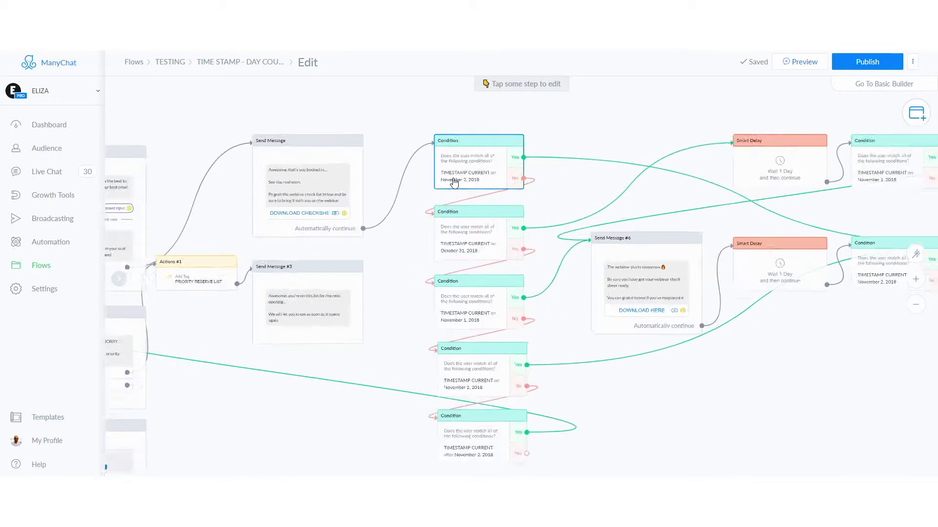
scroll(454, 183, "up", 1)
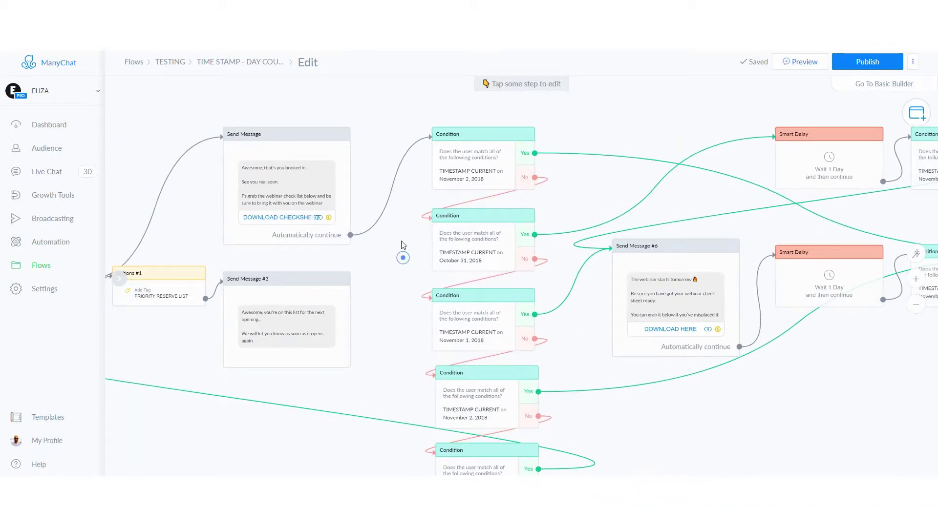
scroll(425, 239, "up", 1)
scroll(455, 174, "up", 1)
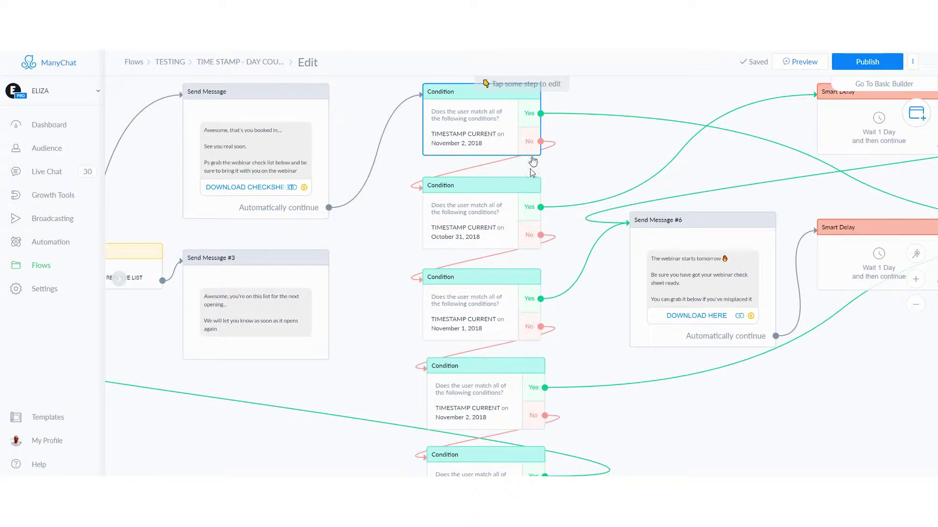
left_click_drag(390, 266, 373, 187)
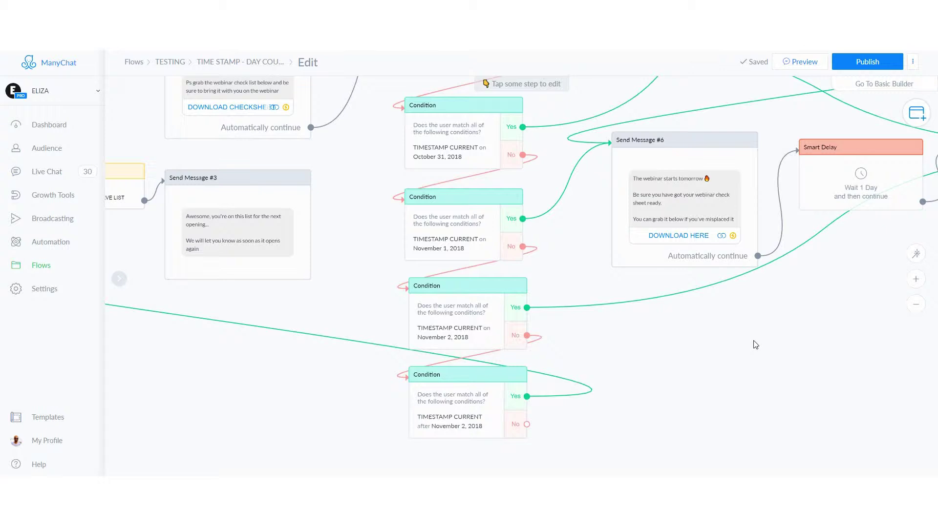
scroll(687, 325, "down", 2)
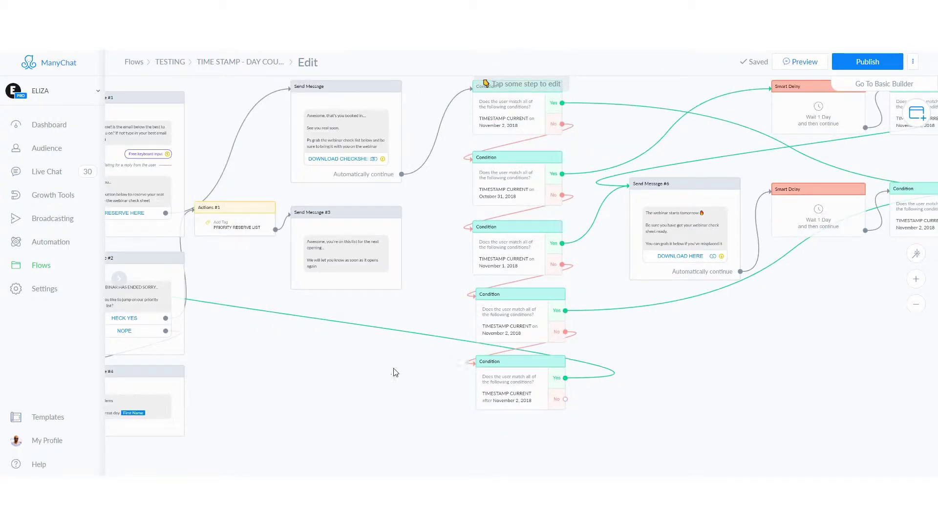
left_click_drag(460, 337, 389, 368)
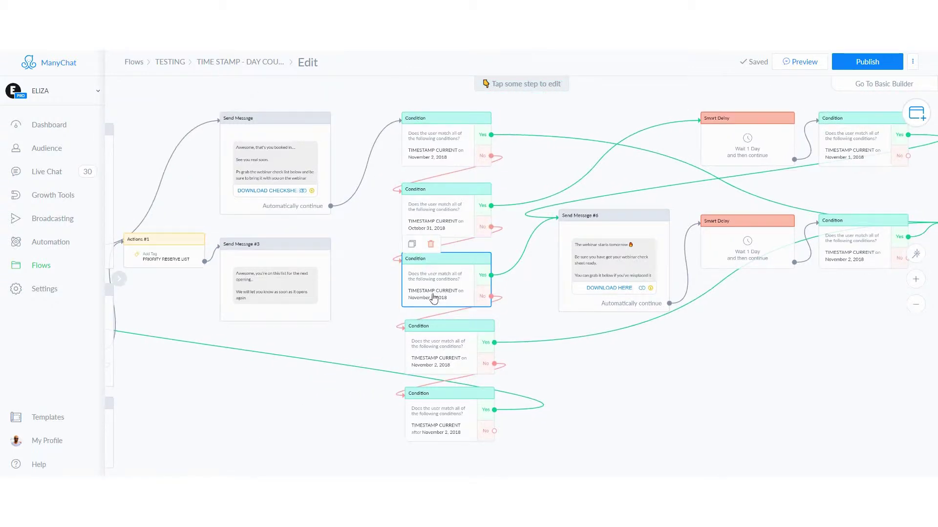
scroll(433, 367, "up", 3)
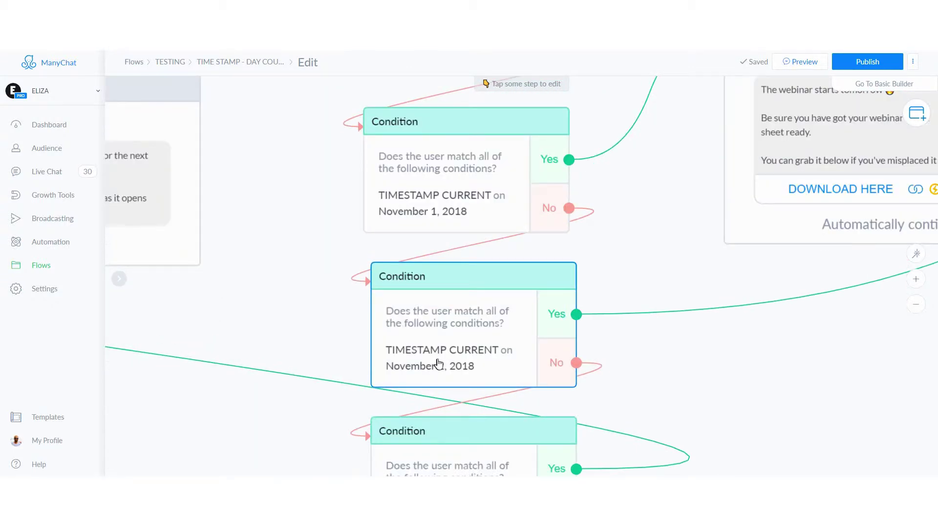
Step: Trace the Yes branch of the chained "on November 2, 2018" condition to the webinar details message
scroll(433, 367, "down", 5)
scroll(565, 397, "right", 10)
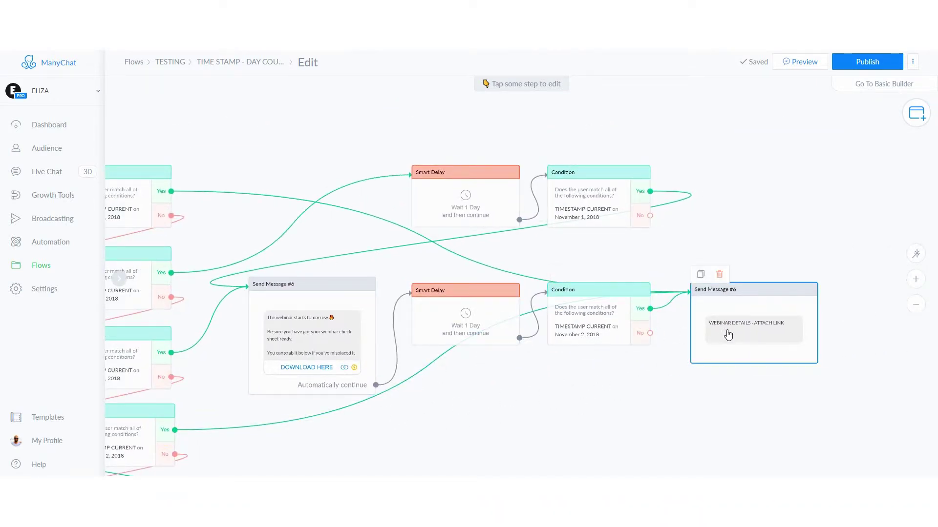
scroll(728, 330, "up", 3)
scroll(517, 400, "down", 4)
scroll(507, 417, "left", 4)
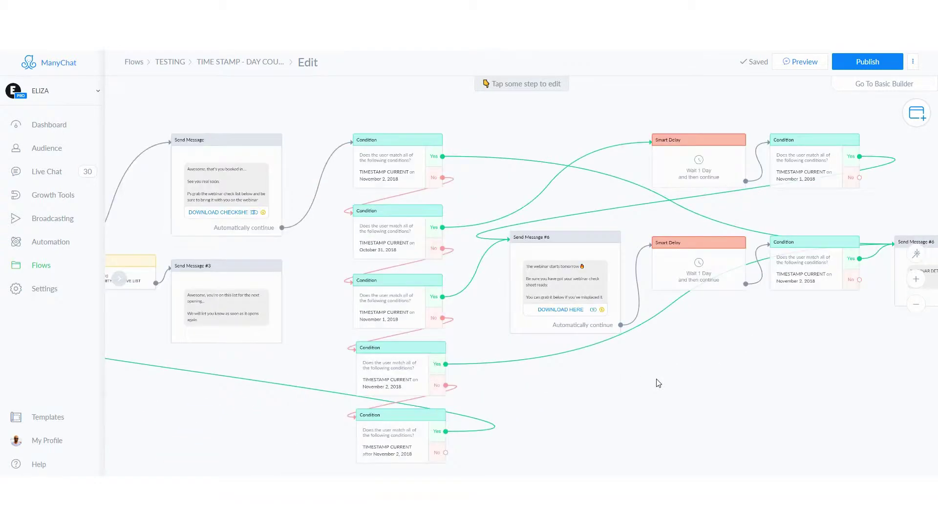
Step: Trace the Yes branch of the "after November 2, 2018" condition back to the "webinar has ended" message
scroll(605, 403, "left", 2)
left_click_drag(278, 392, 336, 415)
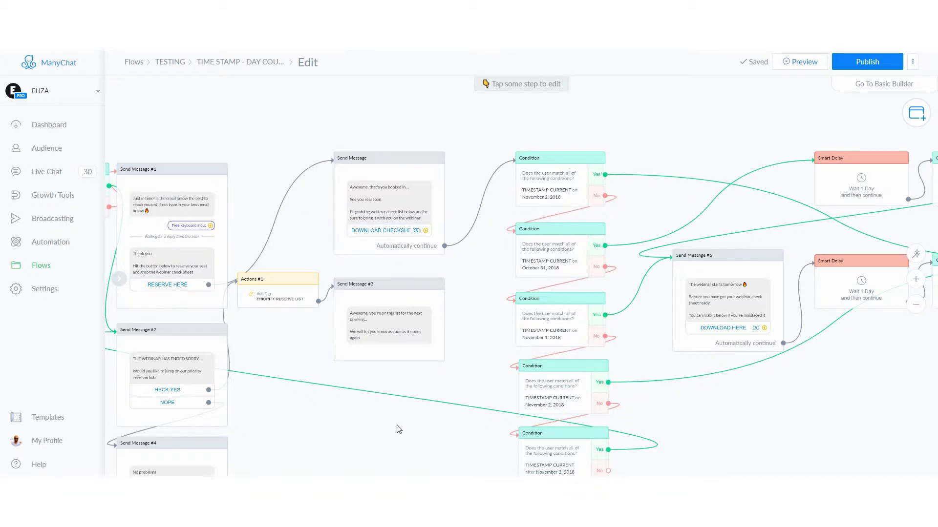
left_click_drag(399, 429, 389, 318)
scroll(477, 341, "up", 3)
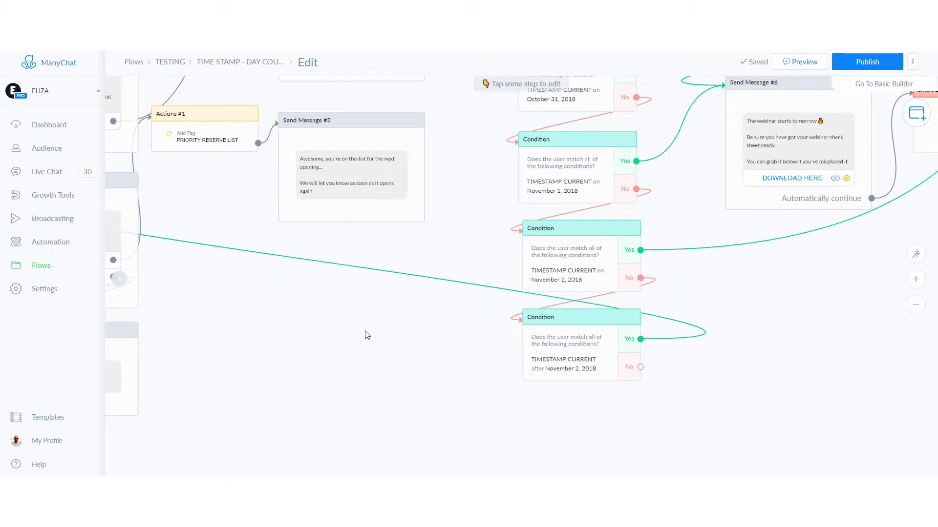
left_click_drag(366, 332, 459, 356)
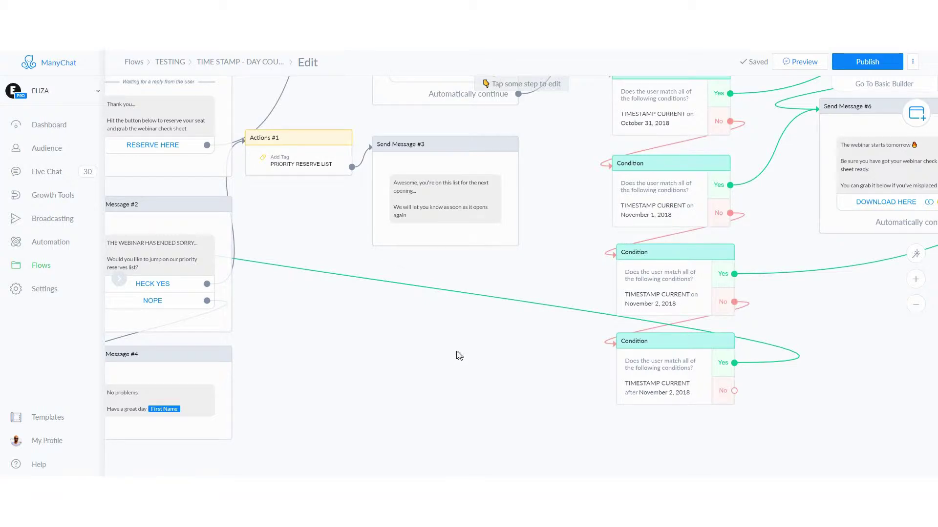
scroll(459, 352, "down", 2)
left_click_drag(419, 354, 442, 361)
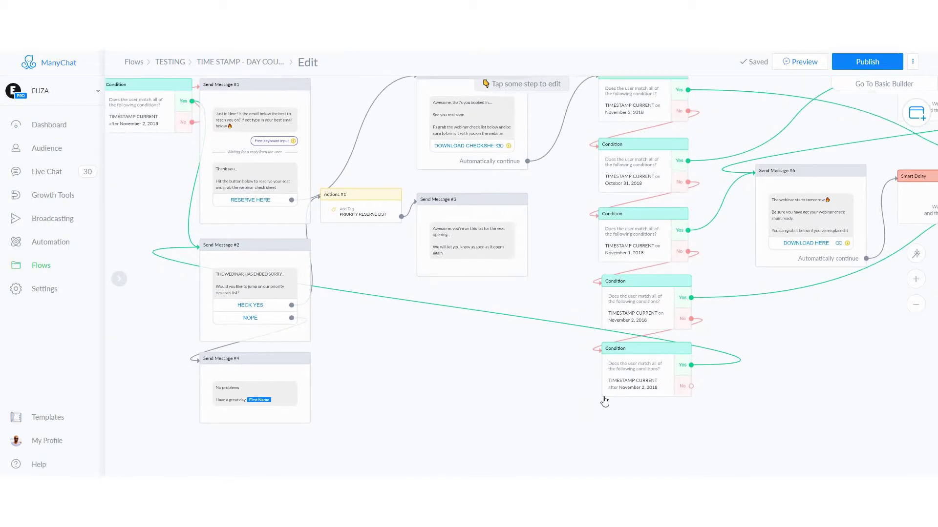
left_click_drag(370, 344, 475, 373)
scroll(383, 306, "up", 4)
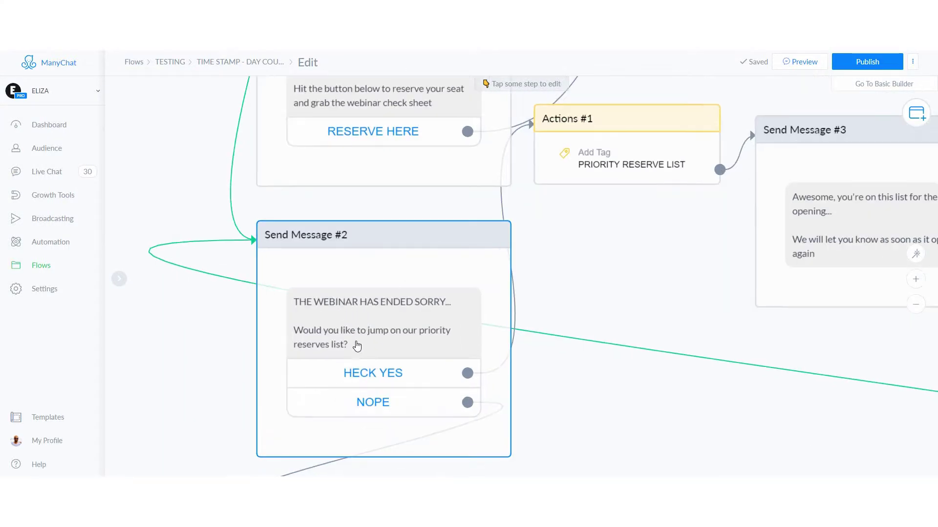
Step: Examine where the HECK YES and NOPE replies of the "webinar has ended" message lead
left_click_drag(210, 395, 182, 286)
left_click_drag(183, 335, 168, 281)
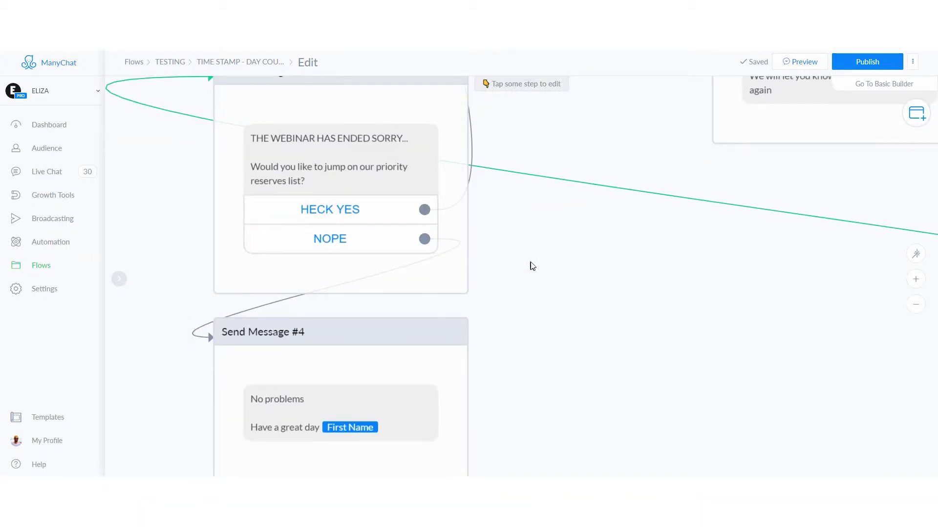
left_click_drag(552, 248, 536, 406)
scroll(536, 406, "down", 2)
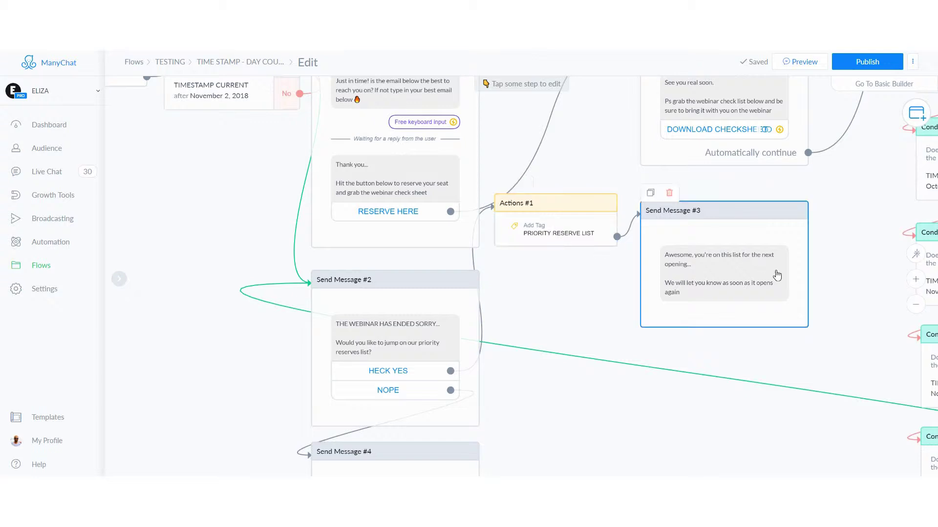
left_click_drag(591, 412, 612, 324)
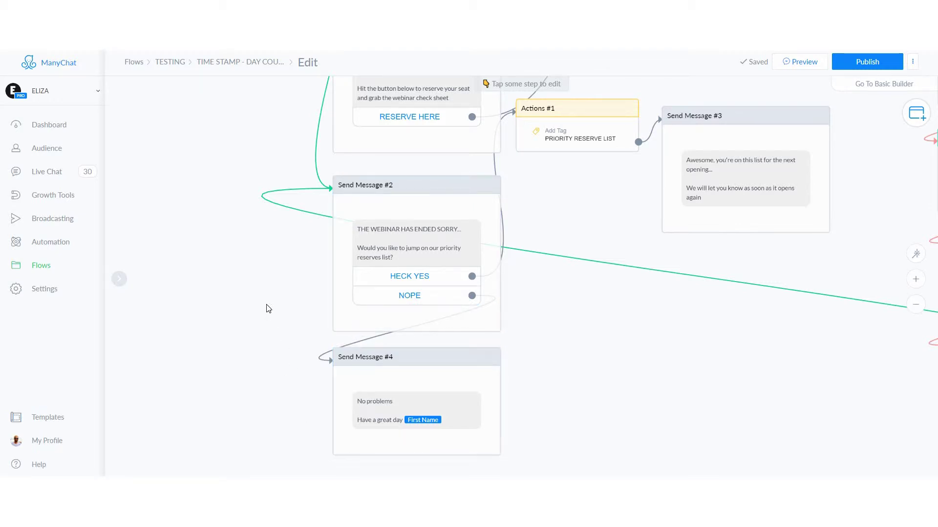
Step: Add a new Actions step below the first Actions block and give it a Set Custom Field action
scroll(266, 308, "down", 2)
left_click_drag(211, 196, 419, 360)
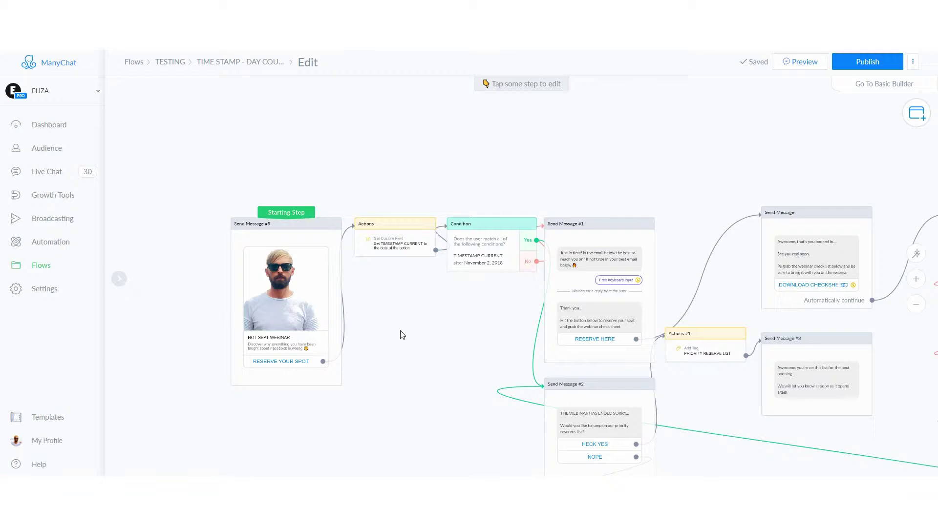
scroll(395, 295, "up", 3)
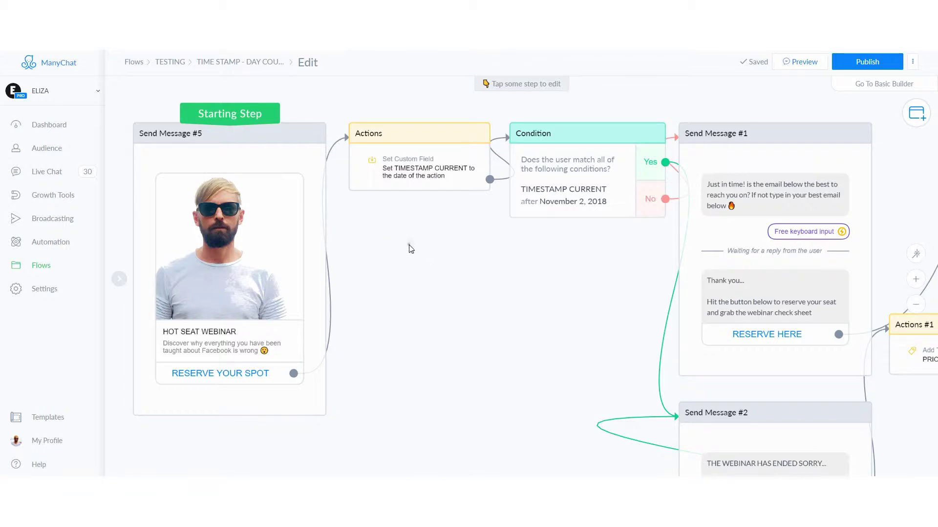
right_click(409, 245)
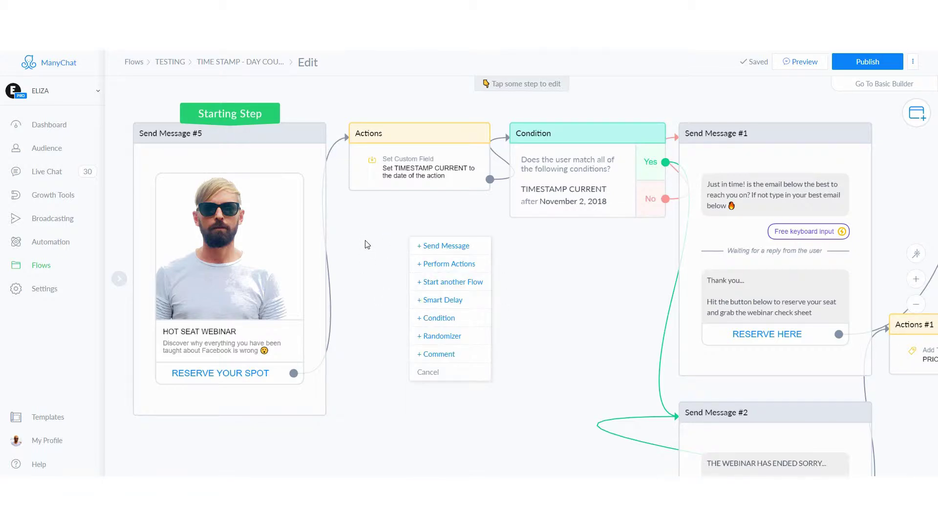
left_click(437, 267)
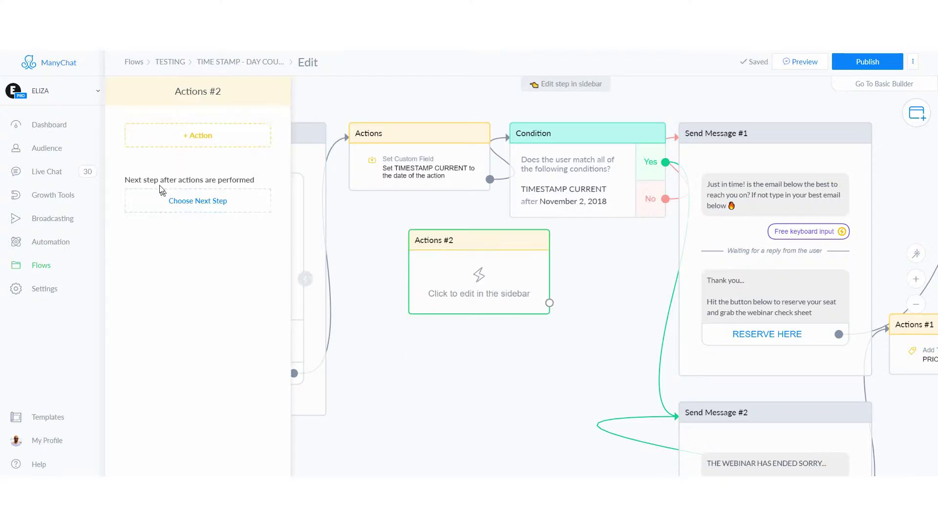
left_click(185, 140)
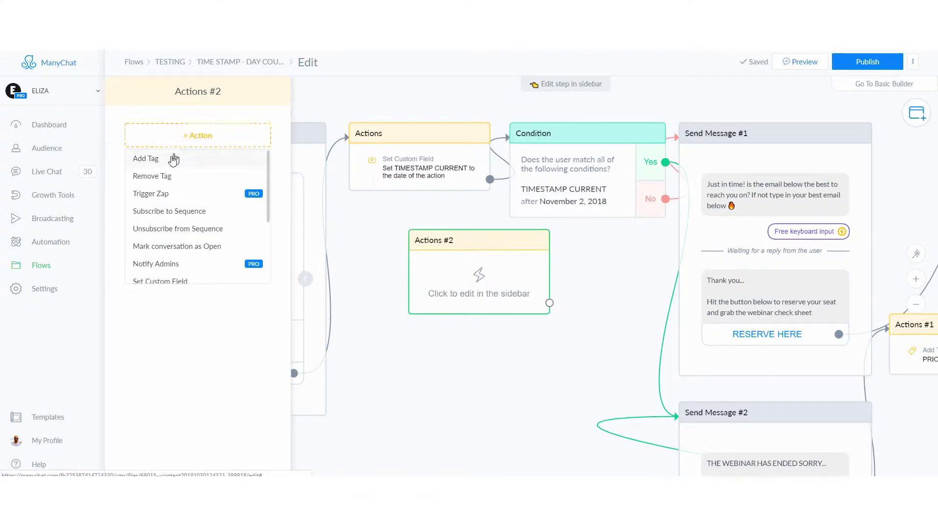
scroll(195, 240, "down", 1)
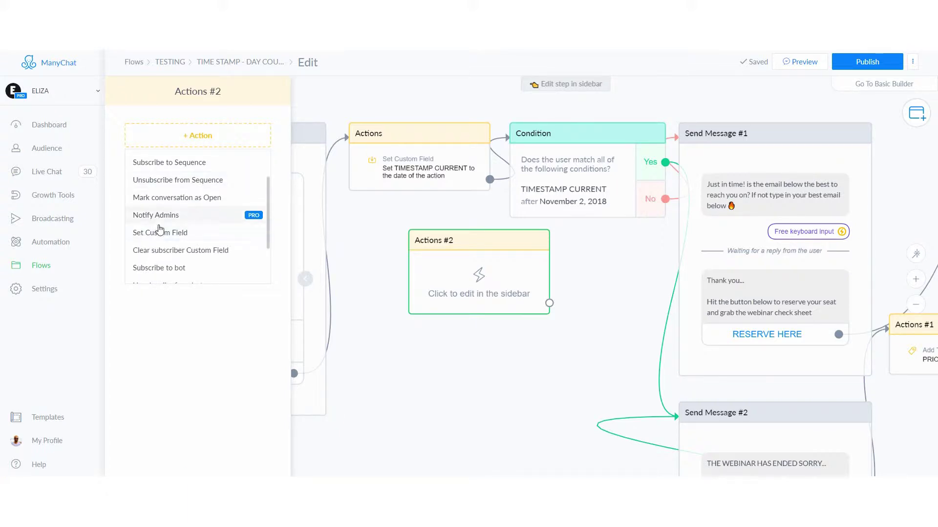
left_click(160, 232)
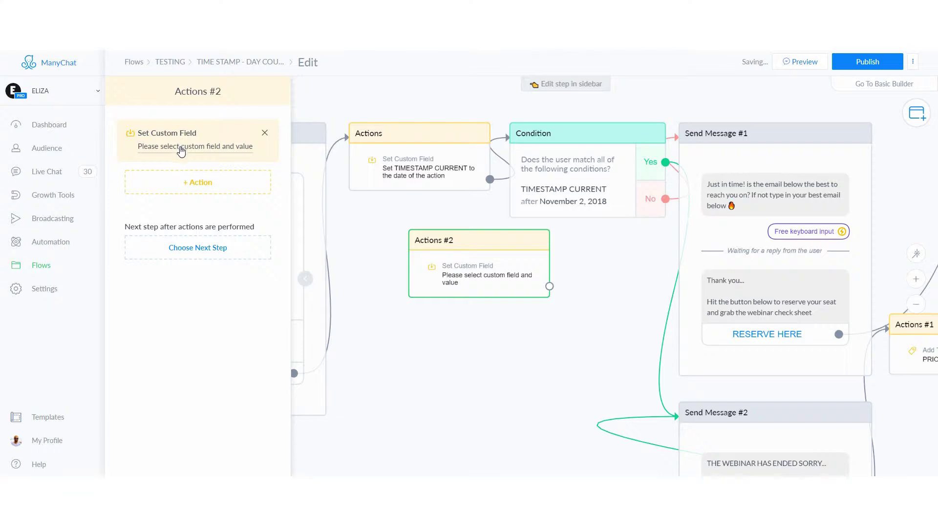
Step: Choose TIMESTAMP CURRENT as the custom field for the new Set Custom Field action
left_click(181, 151)
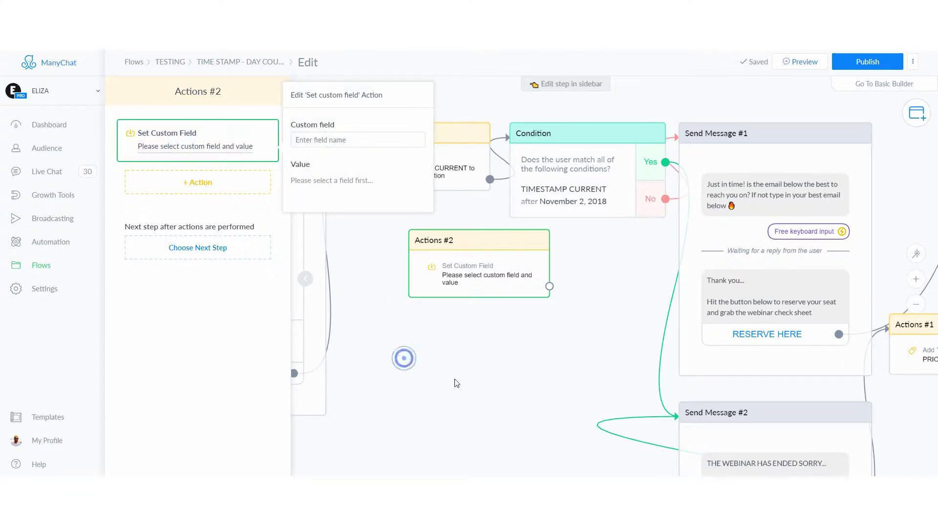
left_click(211, 145)
left_click(318, 141)
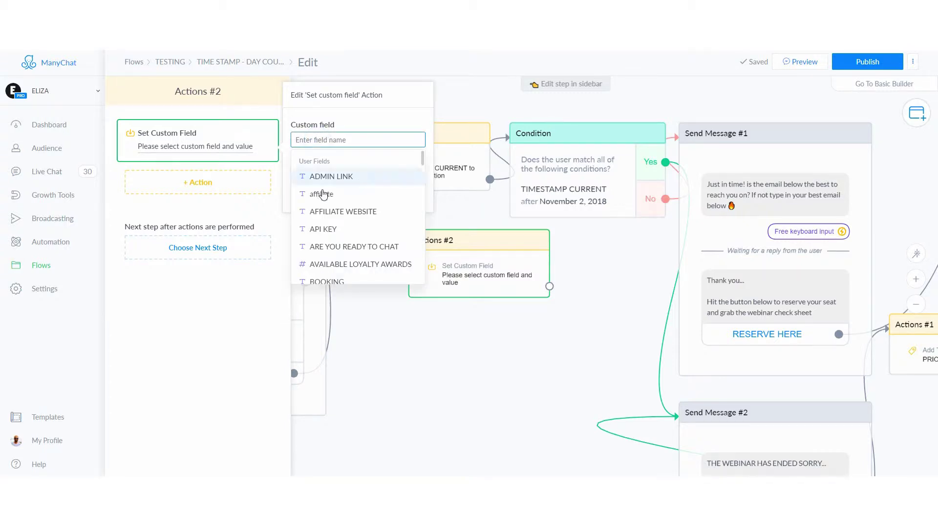
scroll(343, 203, "down", 6)
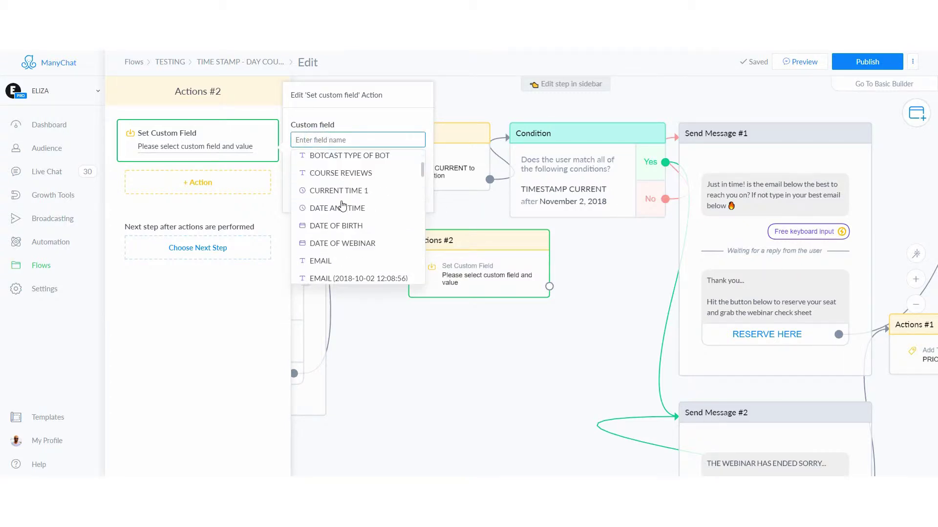
scroll(343, 203, "down", 8)
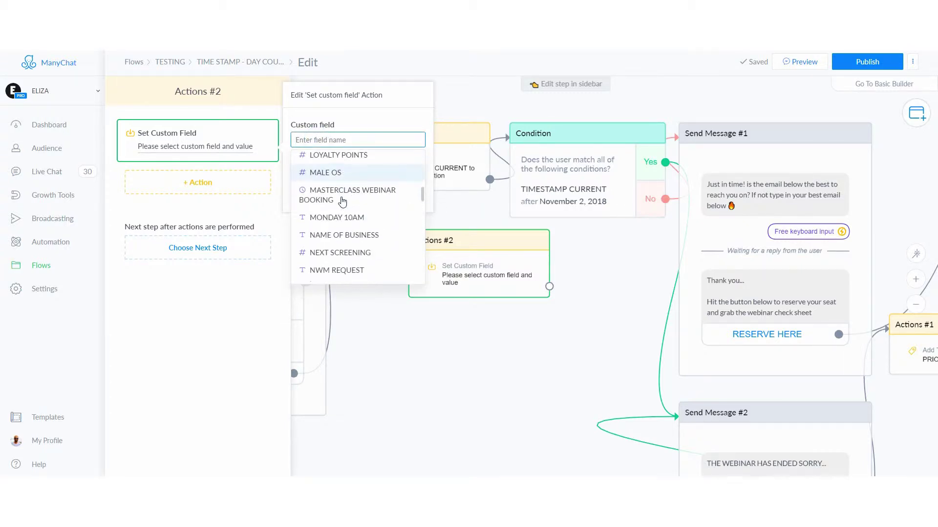
scroll(343, 202, "down", 8)
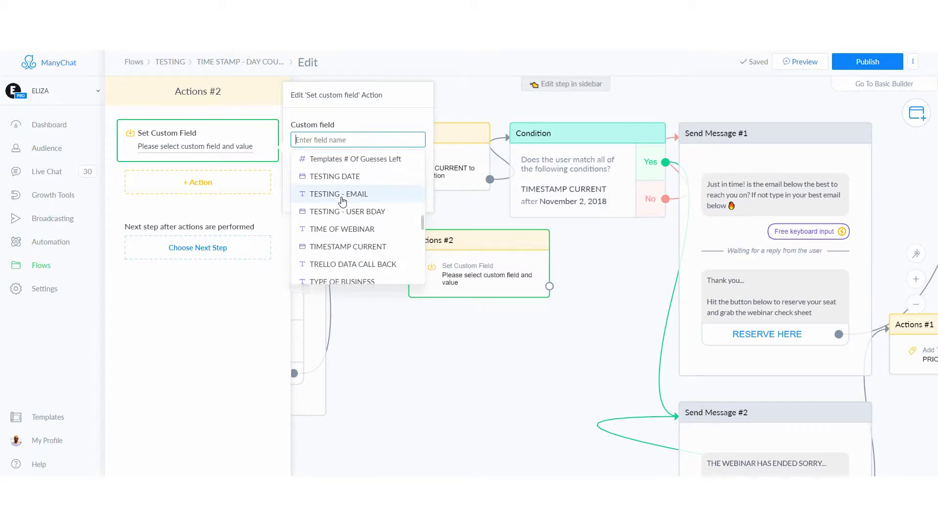
scroll(342, 202, "down", 3)
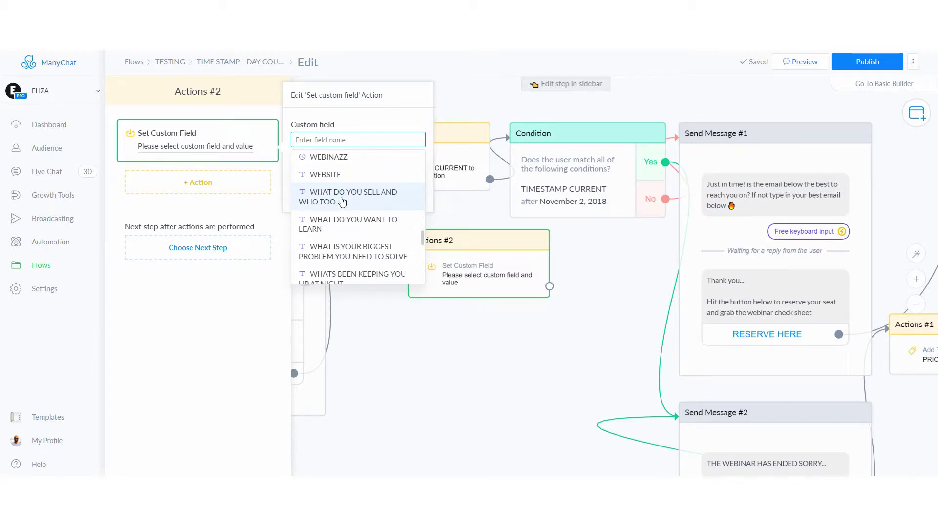
scroll(342, 201, "down", 3)
scroll(343, 202, "up", 6)
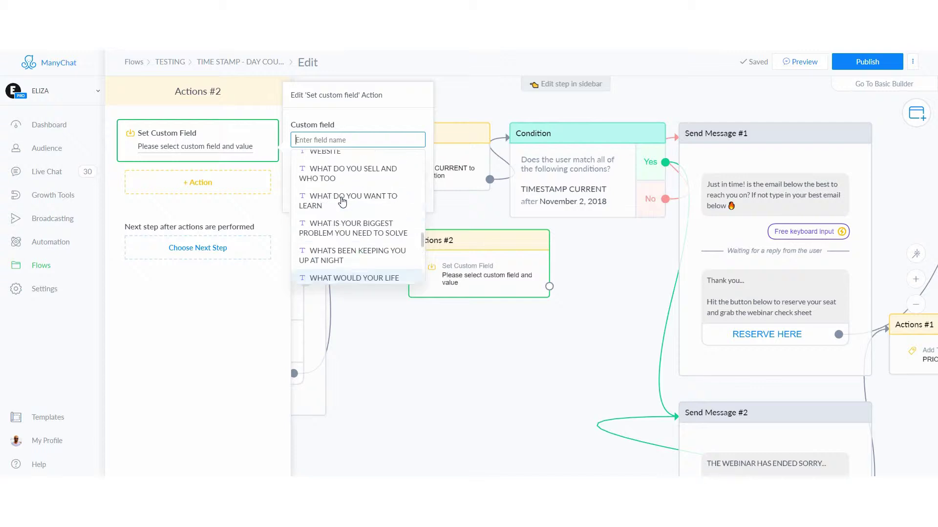
scroll(343, 202, "up", 3)
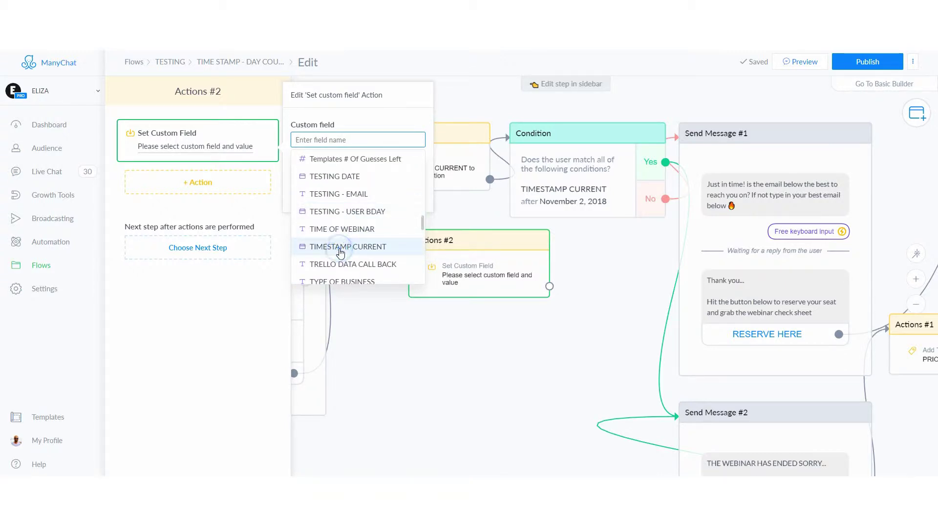
left_click(340, 249)
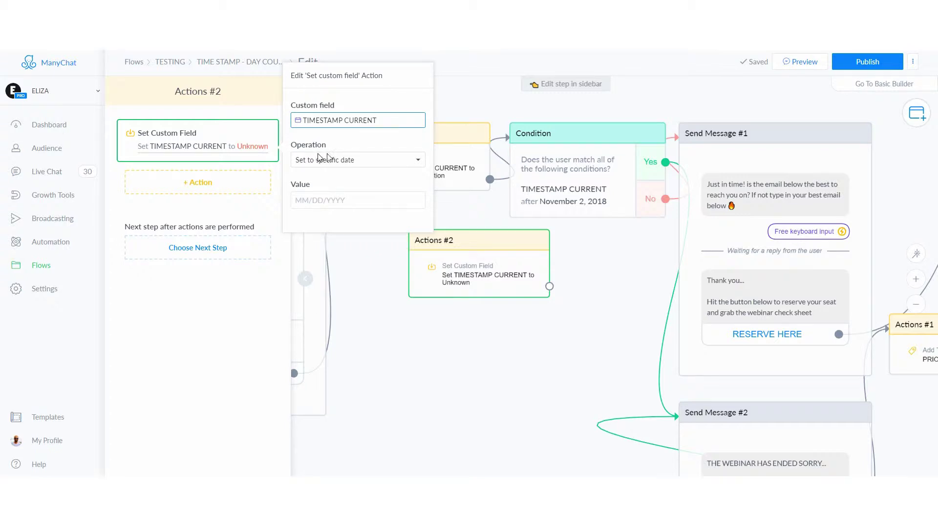
Step: Change the TIMESTAMP CURRENT field's operation to "Set to the date of the action"
left_click(342, 163)
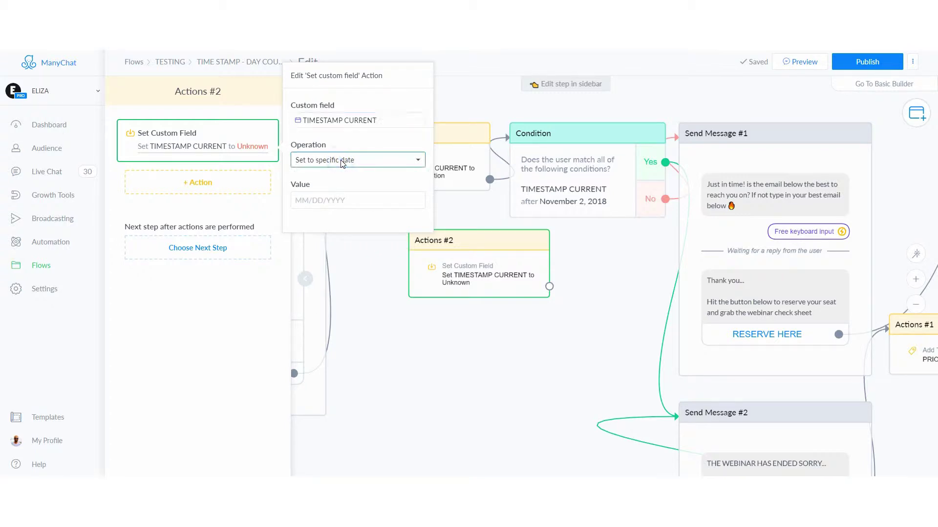
left_click(361, 167)
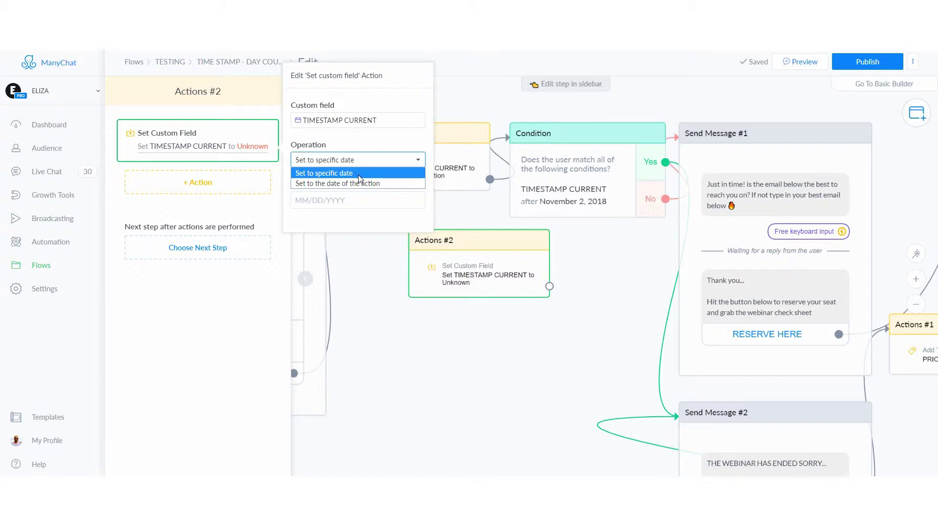
left_click(328, 184)
left_click(327, 183)
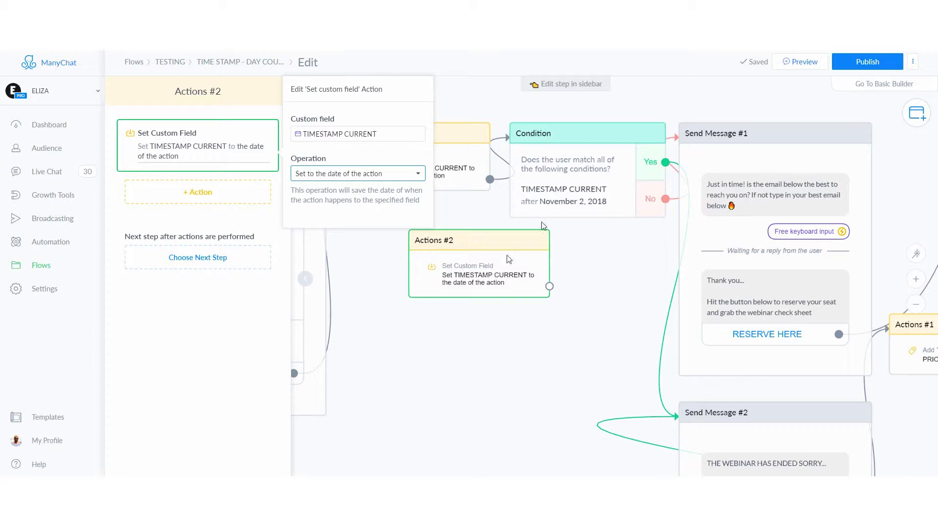
Step: Close the field settings and align the new Actions block directly beneath the original Actions block
left_click(410, 351)
left_click(424, 276)
left_click_drag(383, 291, 324, 315)
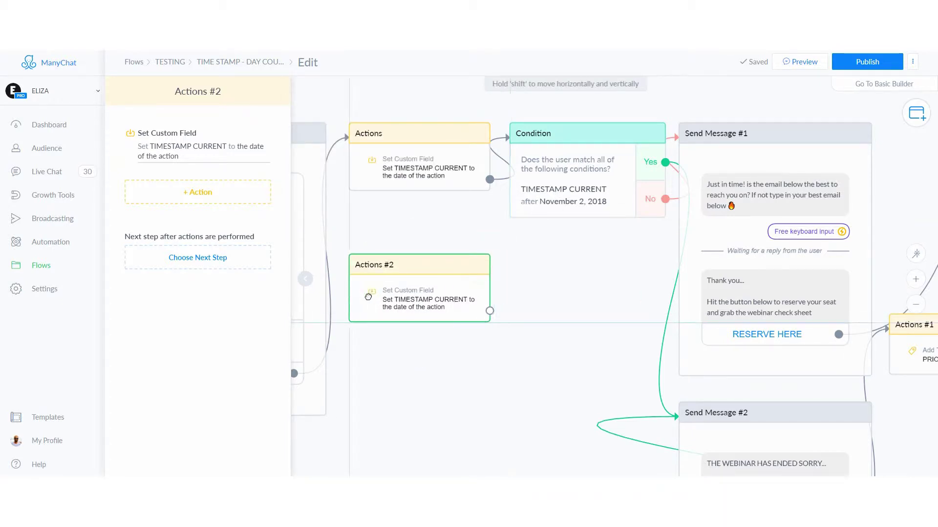
Step: Add a new Condition step beside the new Actions block, beneath the original Condition block
left_click(537, 270)
left_click(537, 268)
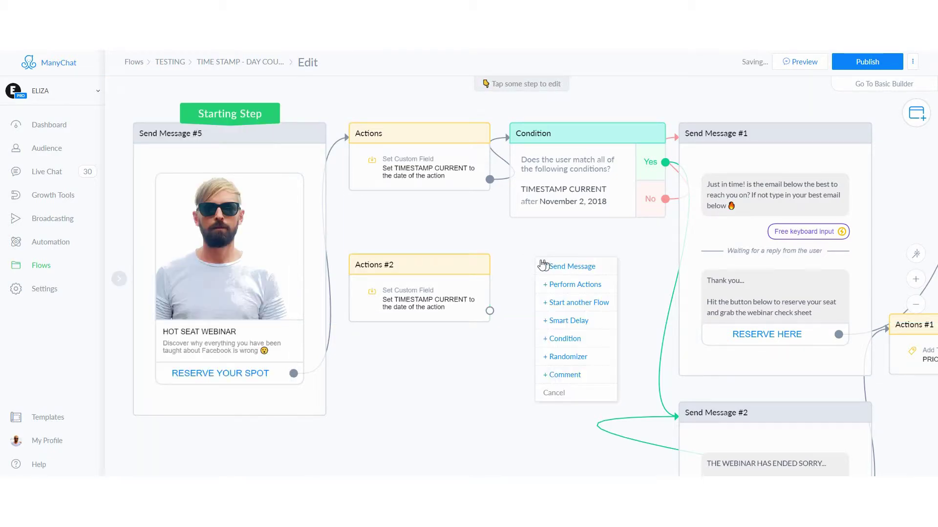
left_click(564, 339)
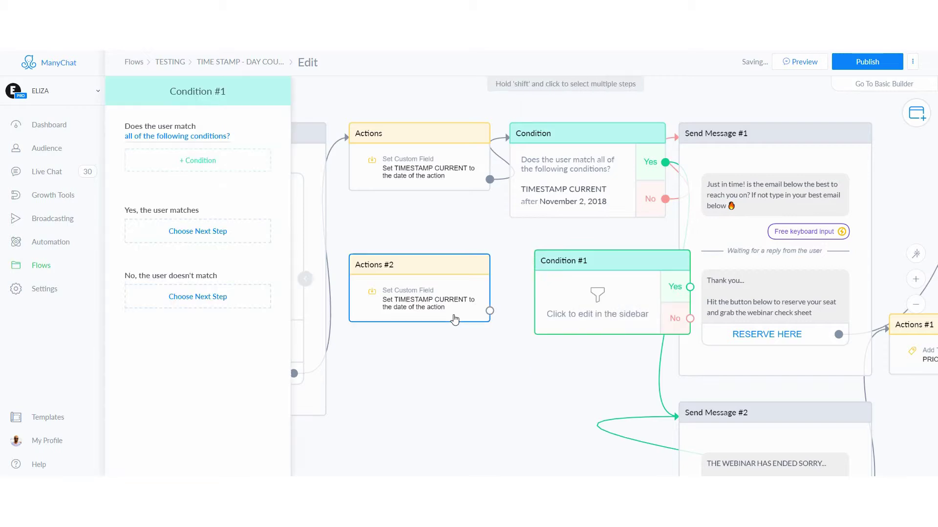
Step: Add the TIMESTAMP CURRENT custom user field as a condition in Condition #1
left_click(185, 141)
left_click(254, 126)
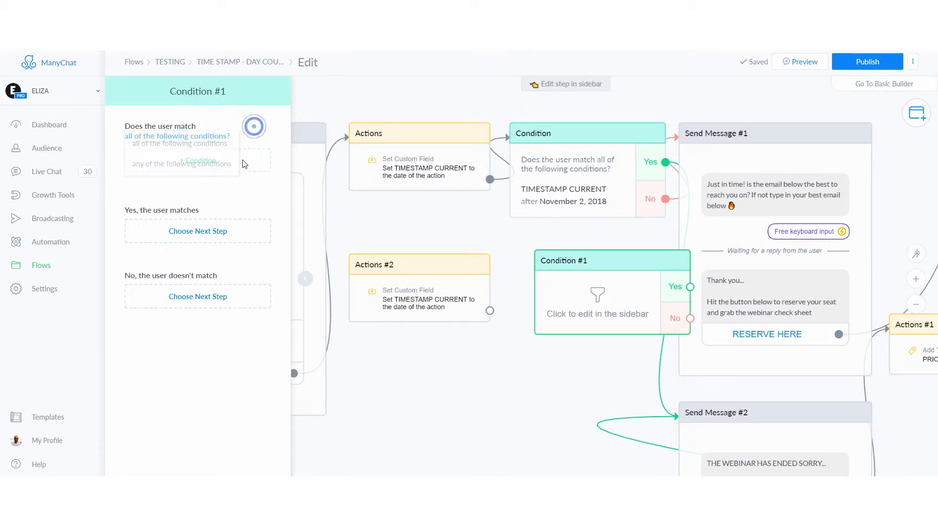
left_click(212, 164)
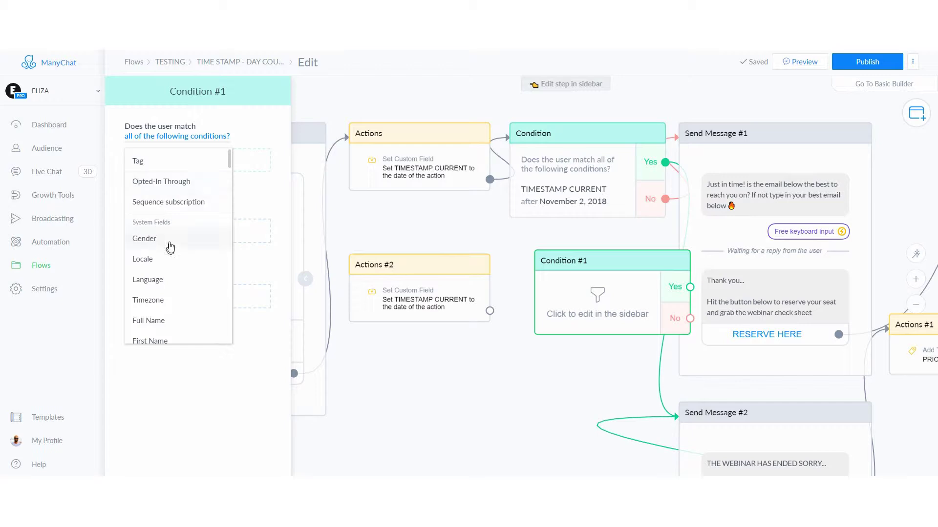
scroll(166, 242, "down", 5)
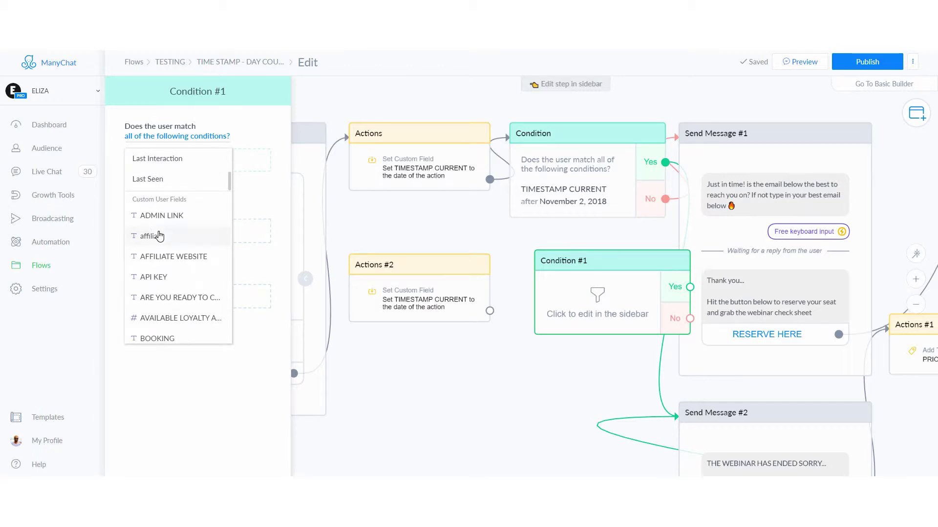
scroll(161, 236, "down", 10)
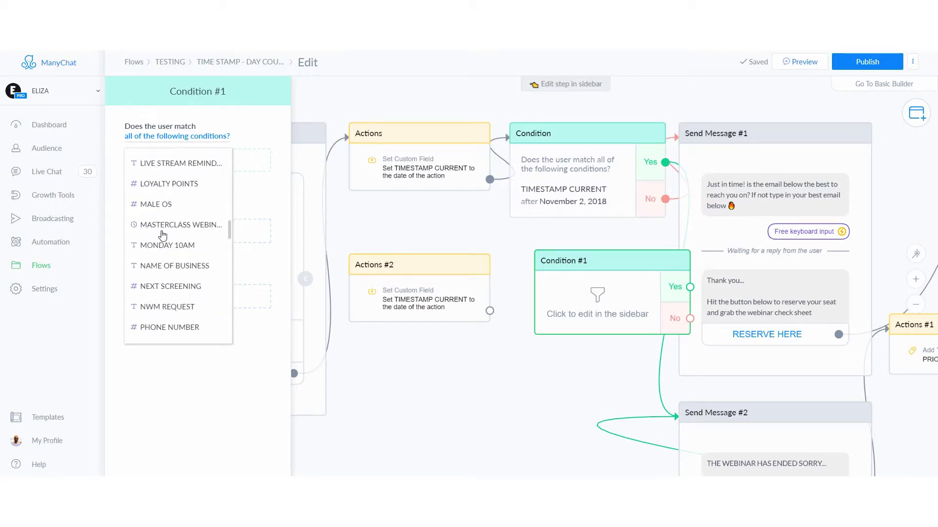
scroll(163, 236, "down", 5)
scroll(162, 235, "down", 6)
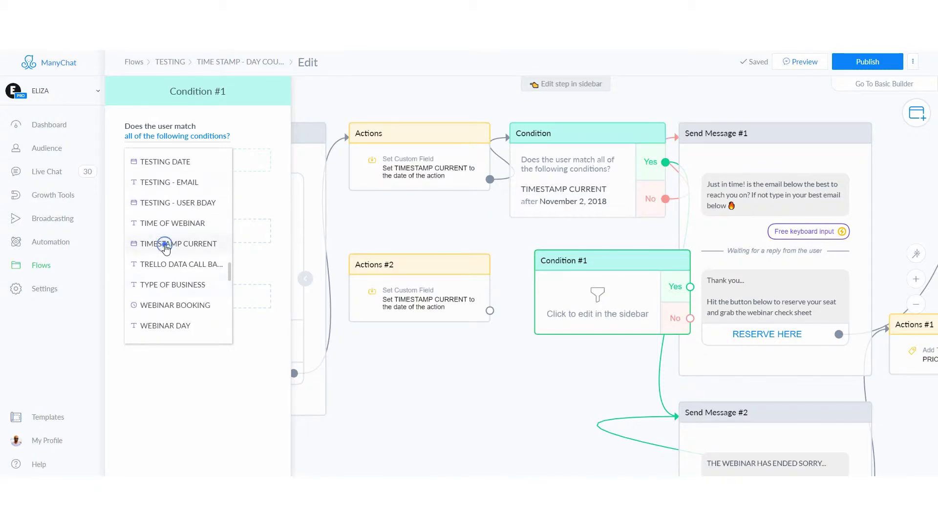
left_click(165, 246)
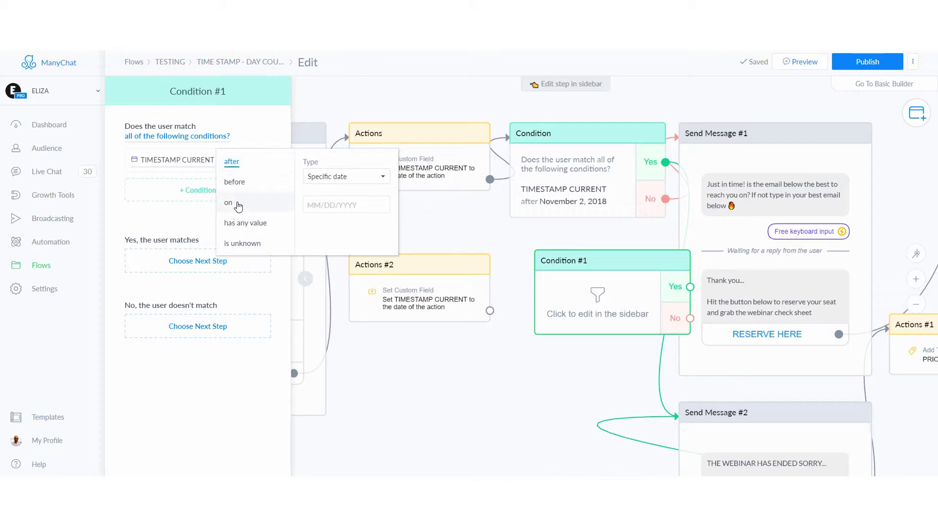
Step: Set the TIMESTAMP CURRENT condition to after the specific date 11/02/2018
left_click(335, 177)
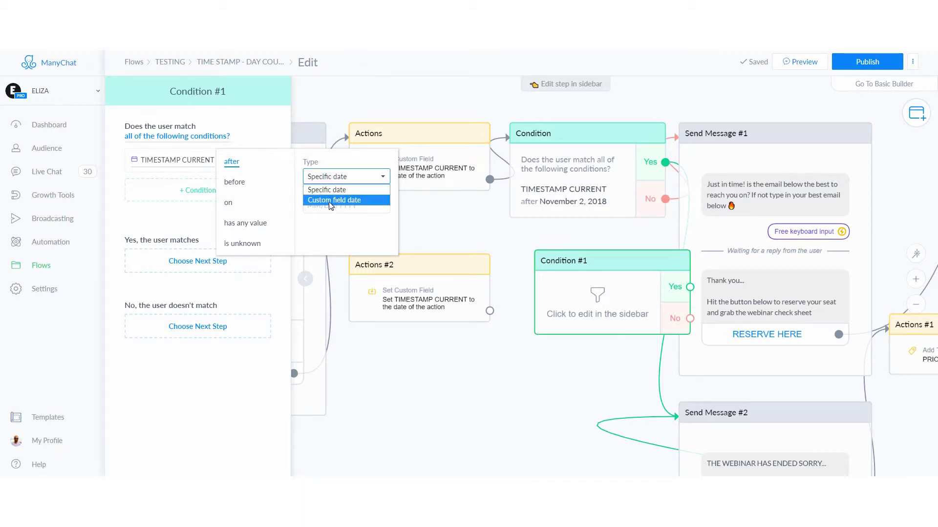
left_click(326, 190)
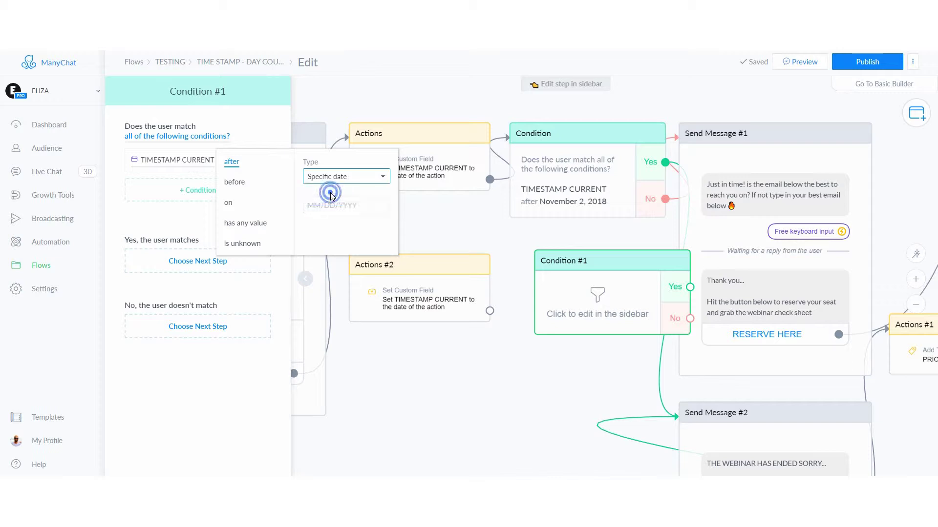
left_click(333, 207)
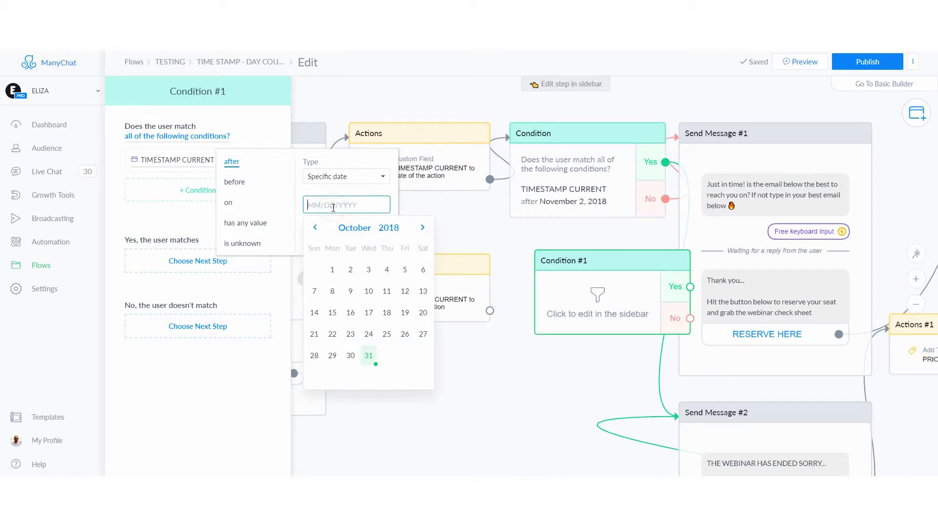
left_click(422, 228)
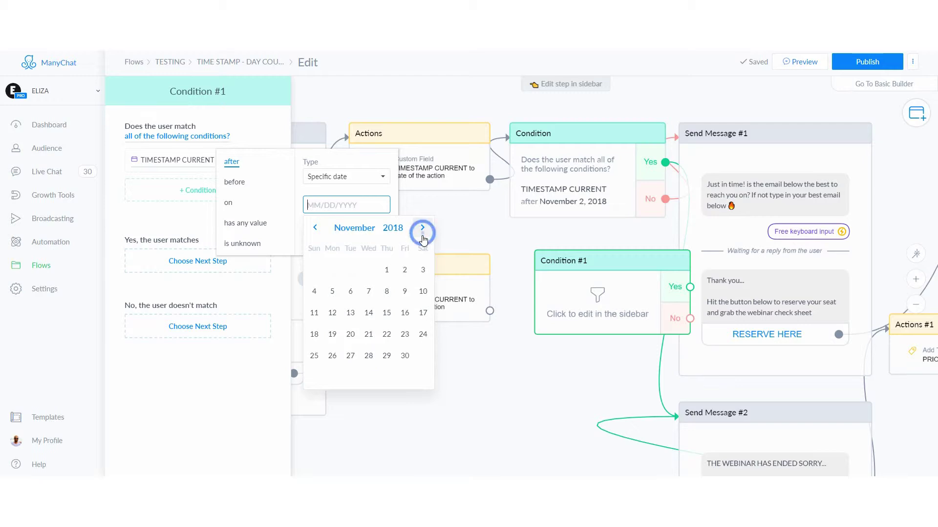
left_click(399, 274)
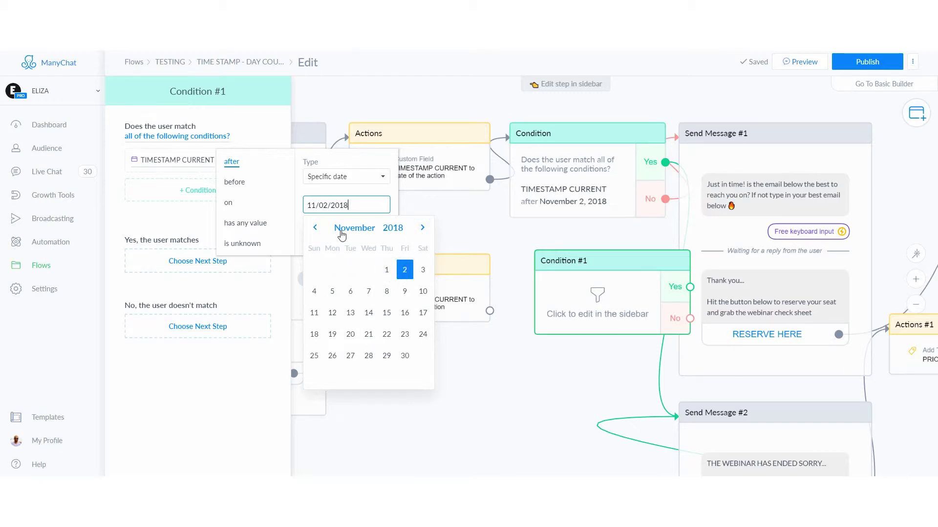
left_click(356, 191)
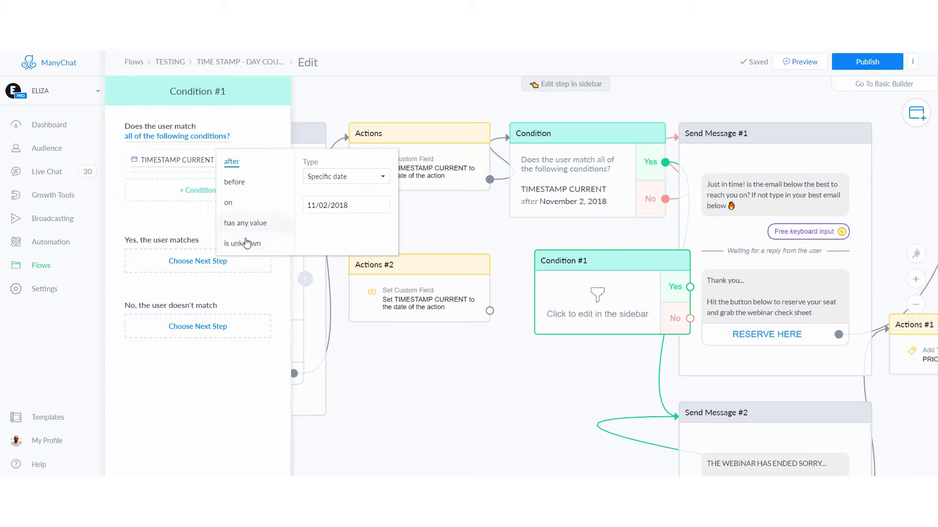
Step: Change the condition's comparison type to Custom field date and choose TIMESTAMP CURRENT as the field to compare against
left_click(323, 180)
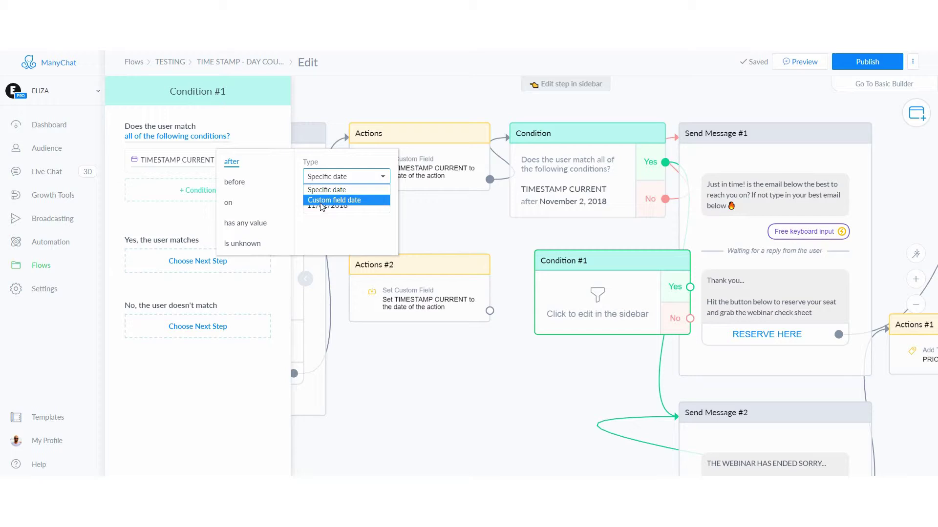
left_click(320, 201)
left_click(334, 215)
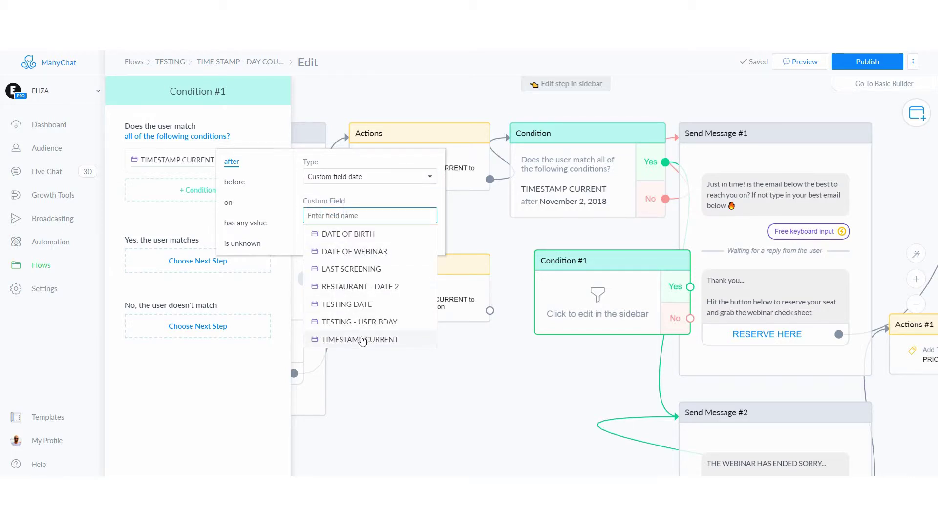
left_click(362, 339)
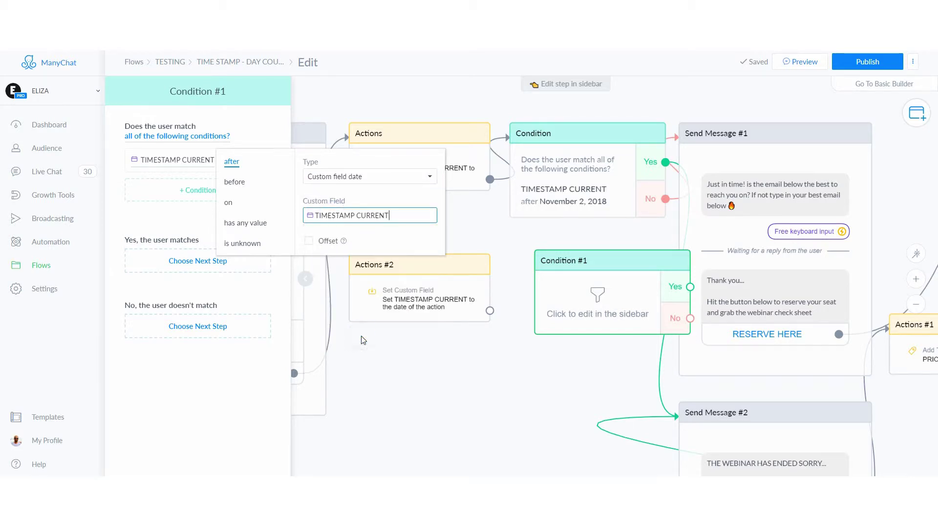
Step: Try an offset of +2 days on the custom field date, then turn the offset off again
left_click(308, 241)
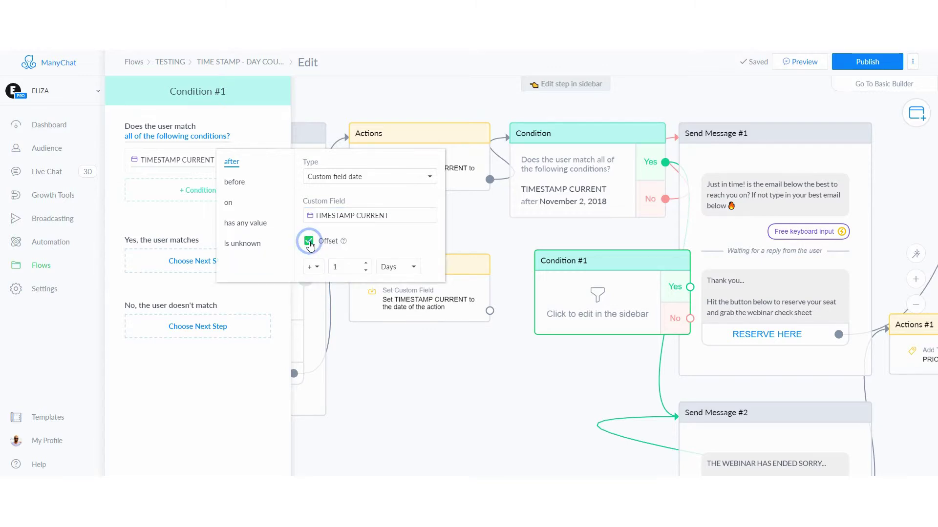
left_click(315, 269)
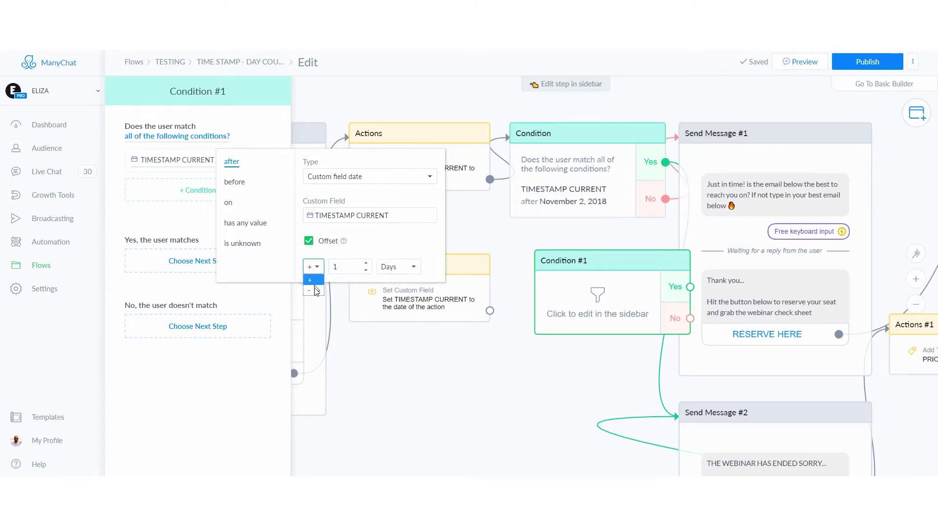
left_click(315, 269)
left_click(367, 269)
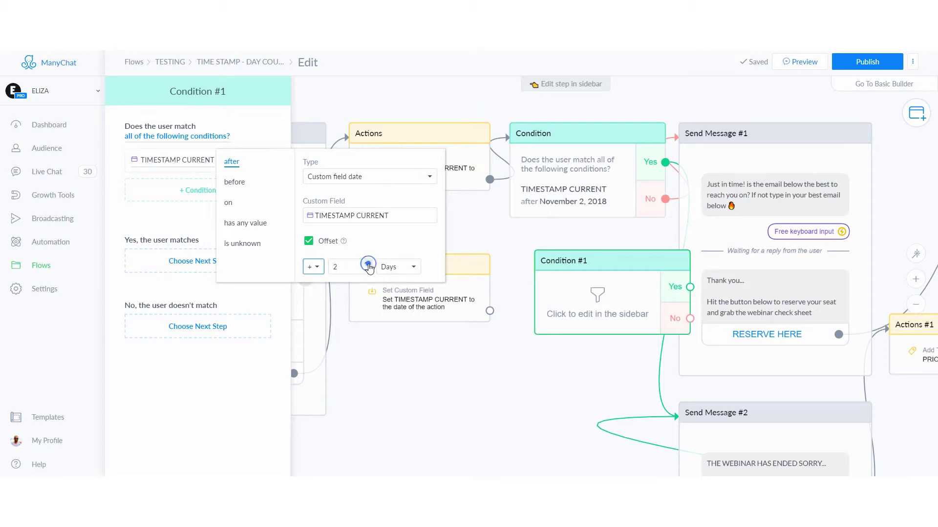
left_click(404, 268)
left_click(308, 241)
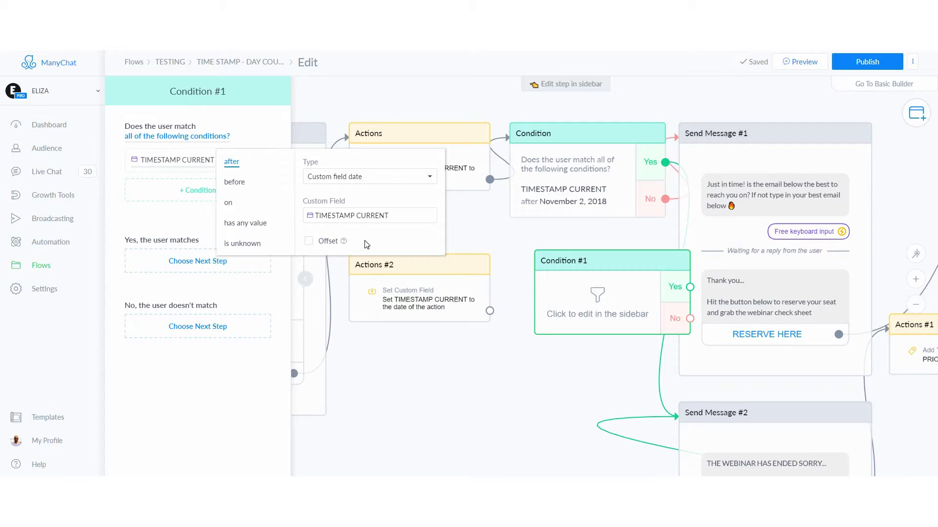
Step: Close the date condition's settings and collapse the Condition #1 editing sidebar
left_click(432, 382)
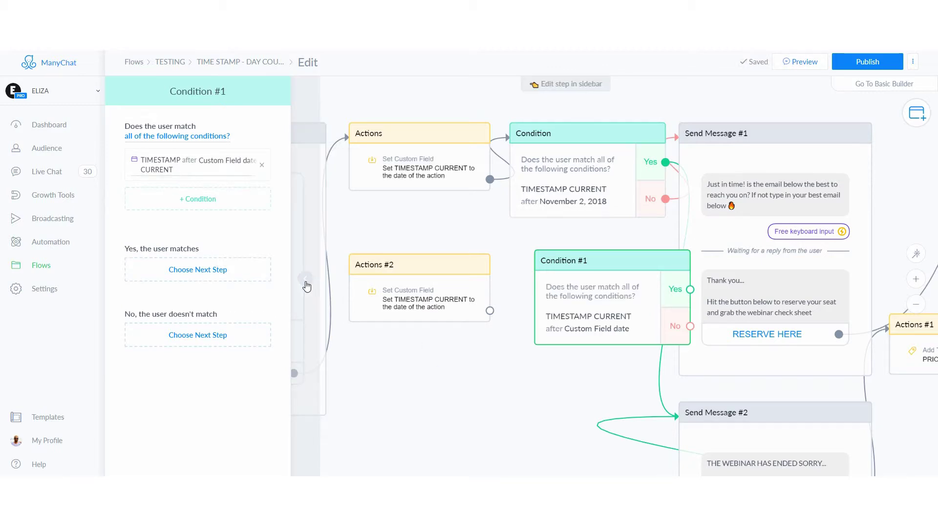
mouse_move(426, 318)
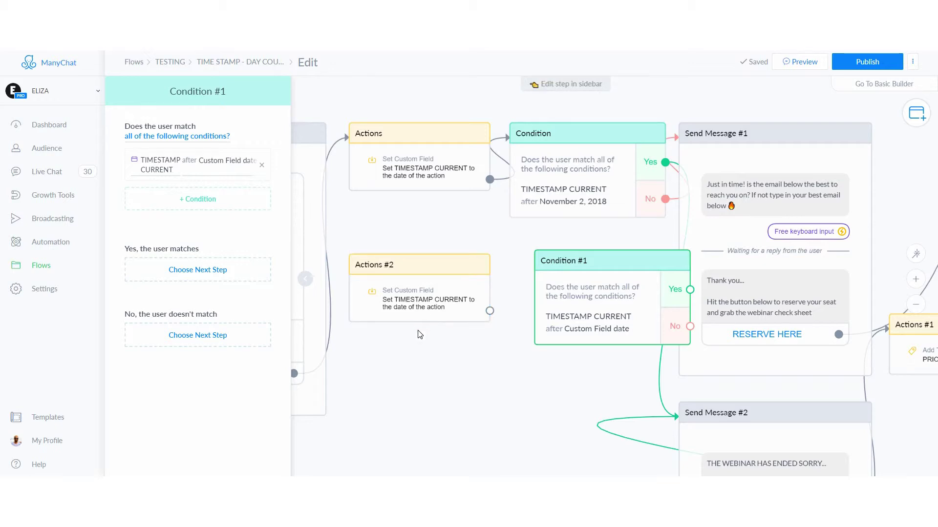
left_click(305, 279)
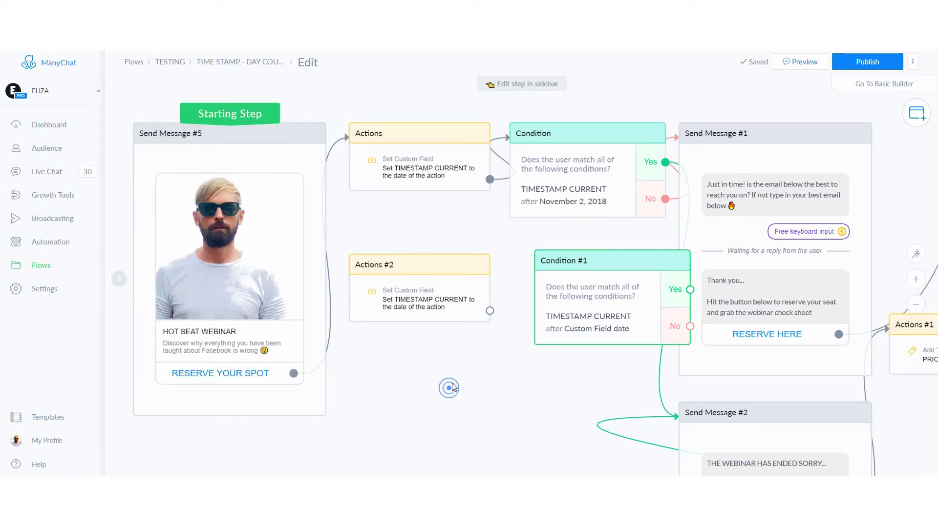
Step: Examine the starting message and compare the original Actions and Condition blocks with the new pair beneath them
left_click_drag(449, 390, 453, 387)
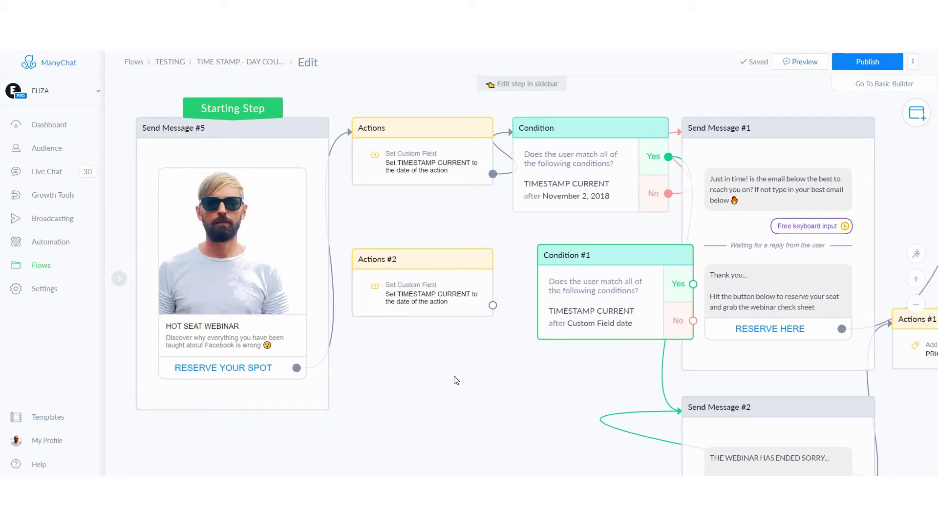
scroll(455, 380, "down", 3)
left_click_drag(470, 377, 437, 376)
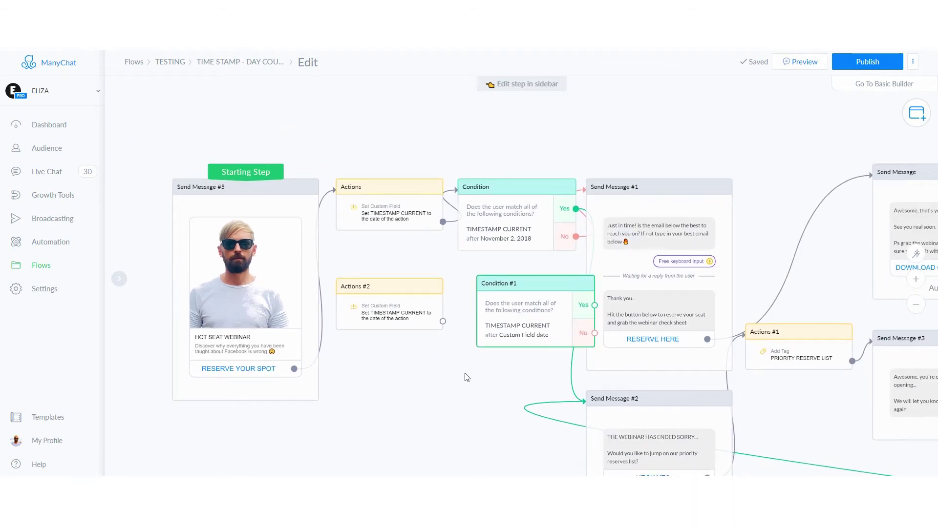
left_click(337, 217)
scroll(356, 230, "up", 3)
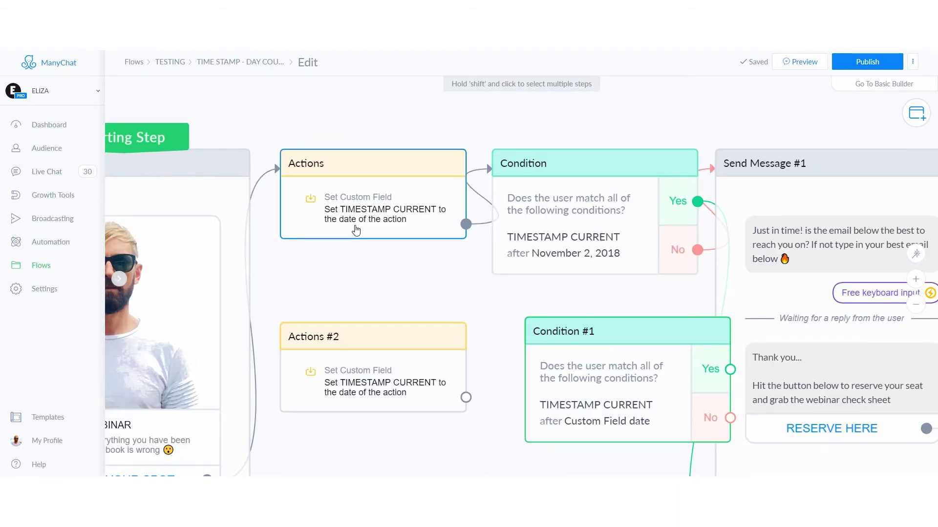
left_click_drag(413, 265, 306, 253)
left_click(336, 247)
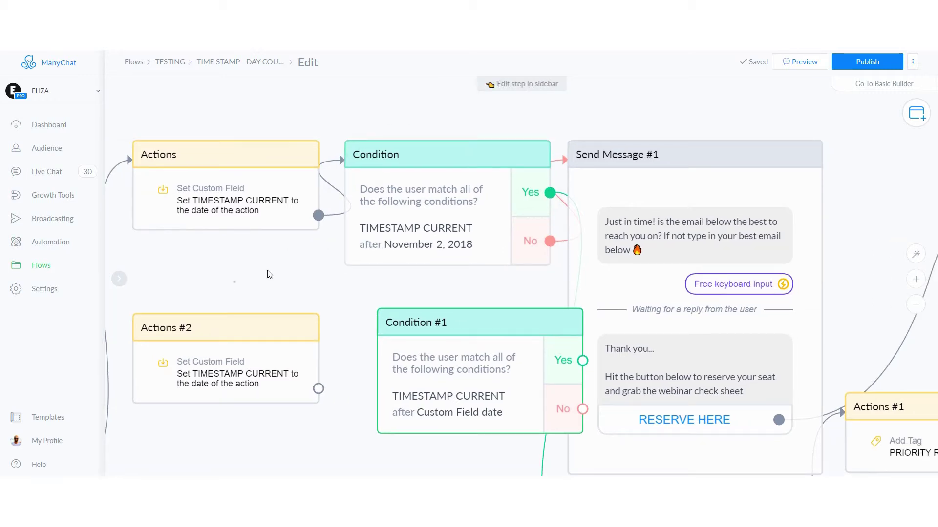
left_click_drag(222, 289, 420, 229)
left_click_drag(288, 471, 325, 409)
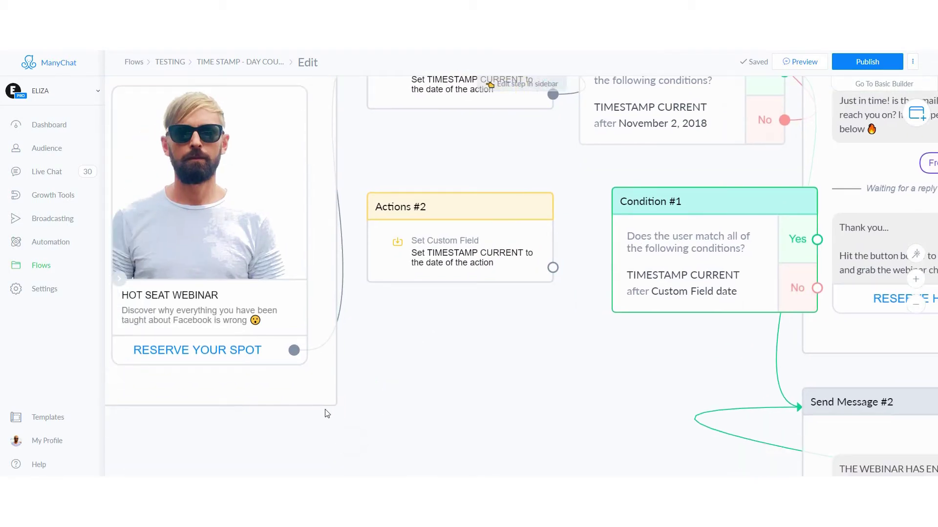
left_click(319, 401)
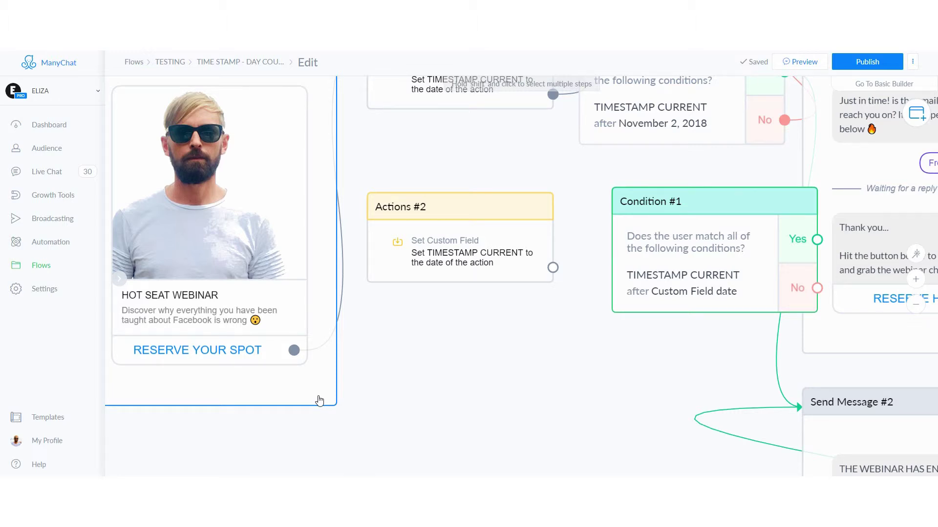
left_click(430, 370)
left_click_drag(462, 345, 387, 412)
left_click(425, 288)
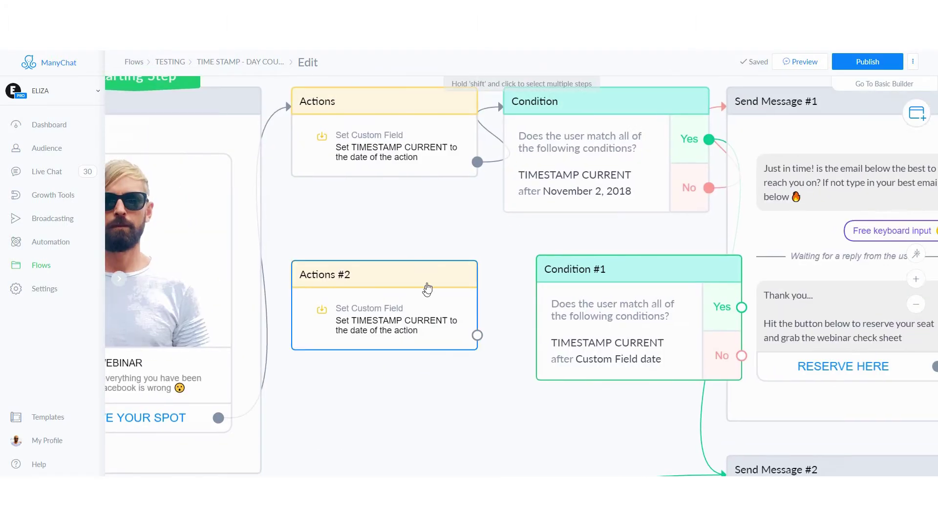
left_click_drag(463, 216, 249, 257)
left_click(426, 194)
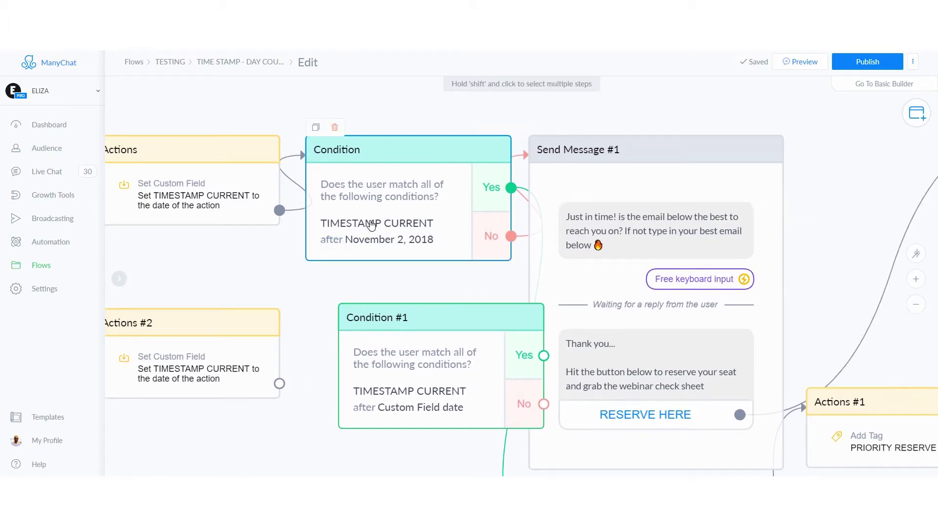
Step: Review the flow from the original Condition through the webinar messages to the chain of date conditions and smart delays
scroll(371, 225, "down", 2)
scroll(371, 225, "down", 1)
scroll(308, 244, "right", 2)
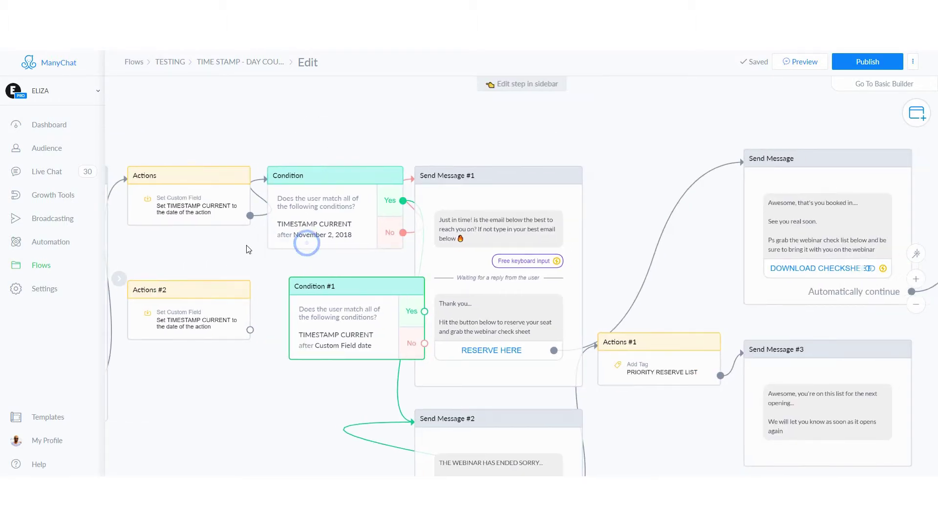
left_click(202, 215)
left_click_drag(226, 249, 152, 234)
left_click(278, 215)
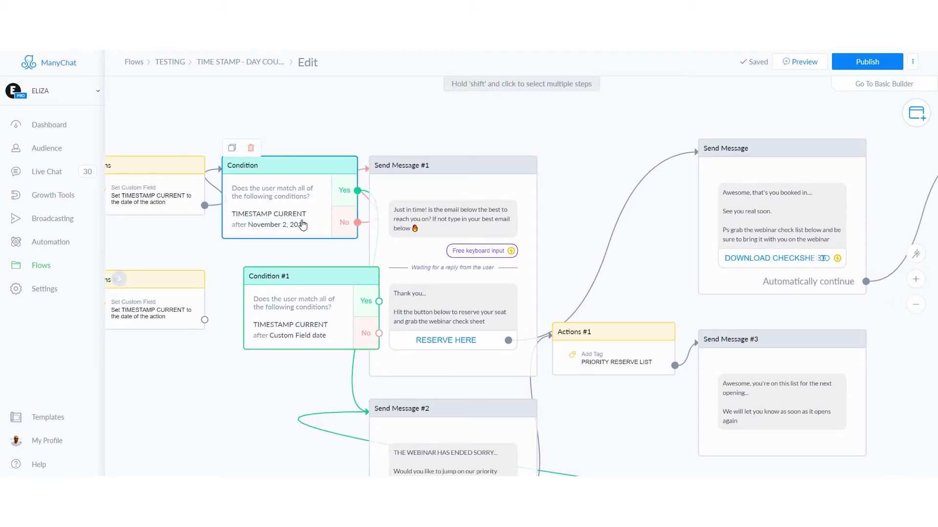
scroll(322, 404, "down", 1)
scroll(323, 404, "right", 2)
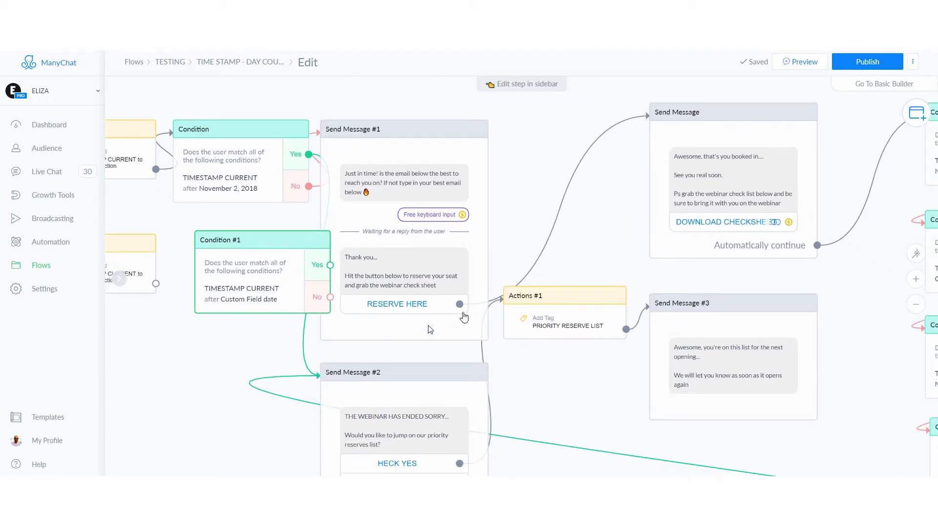
scroll(464, 317, "down", 2)
scroll(531, 347, "down", 2)
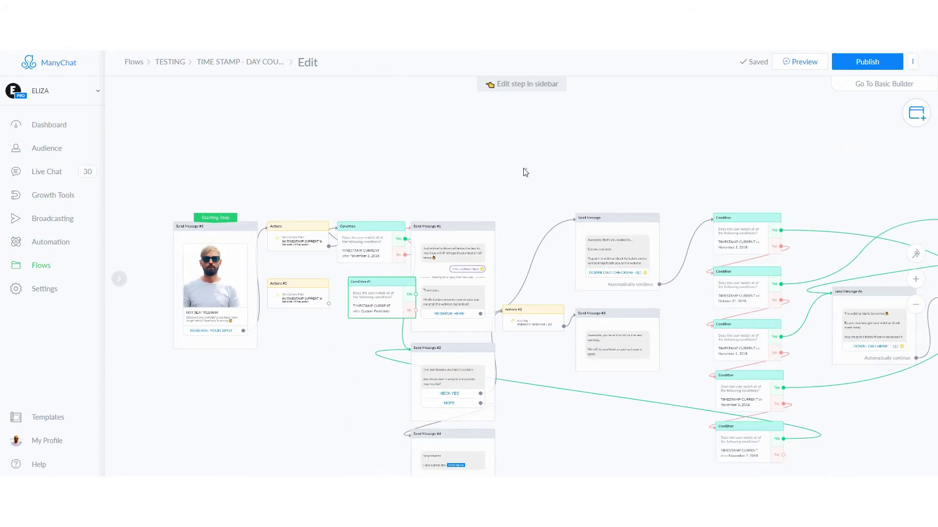
scroll(524, 172, "right", 6)
scroll(524, 172, "down", 1)
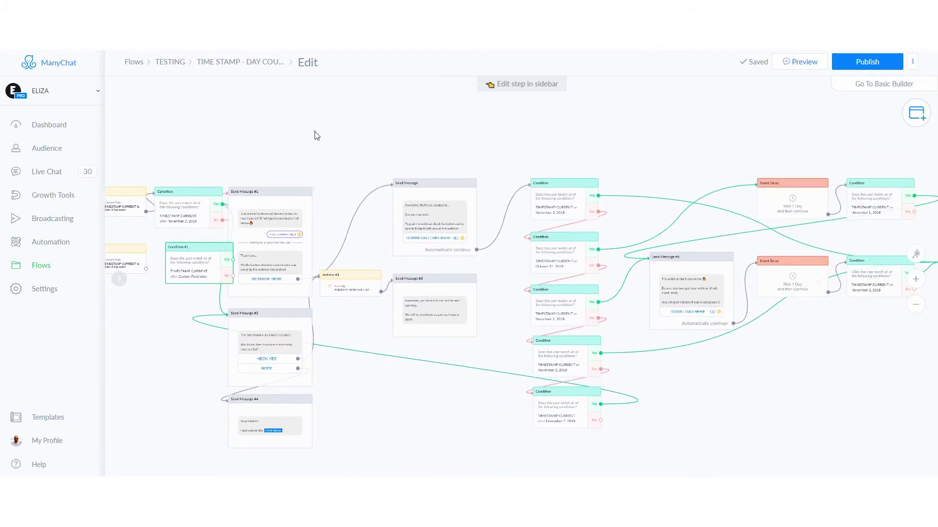
Step: Examine how the starting message, paired Actions and Condition blocks, and webinar messages lead to the column of date conditions
left_click_drag(316, 135, 473, 144)
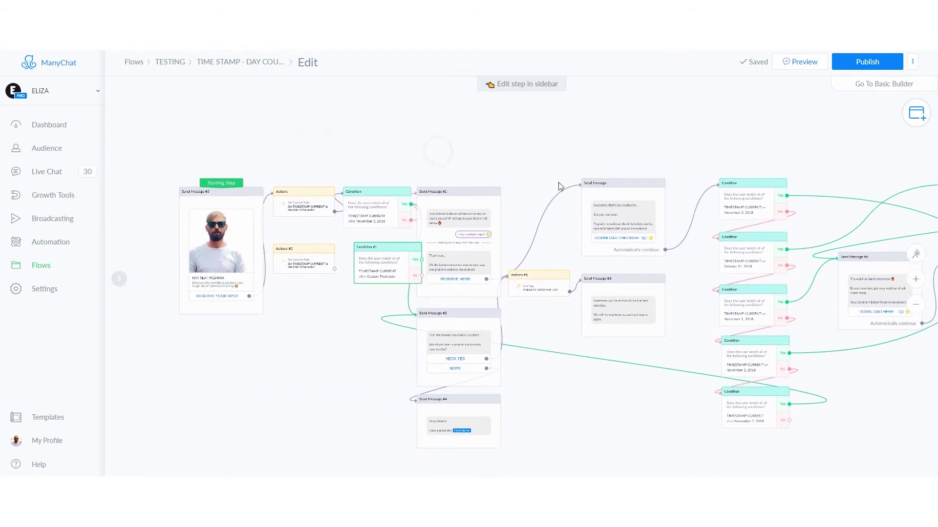
scroll(717, 274, "up", 2)
left_click(790, 206)
scroll(790, 202, "down", 2)
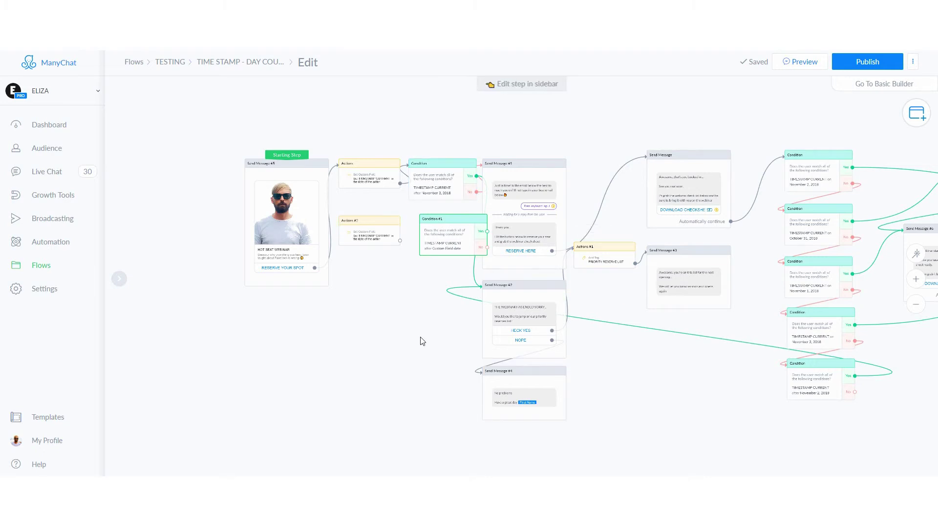
left_click_drag(422, 340, 383, 345)
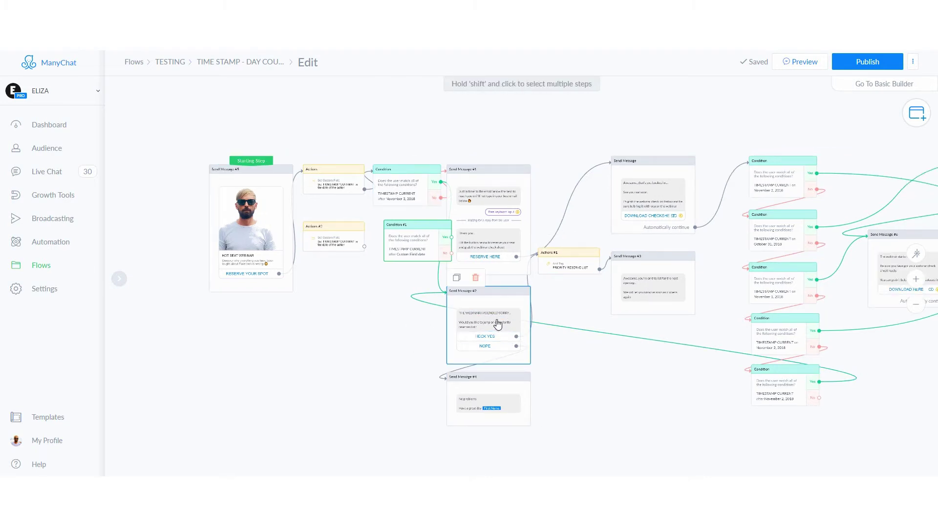
scroll(497, 324, "up", 3)
scroll(372, 325, "down", 2)
scroll(362, 319, "right", 1)
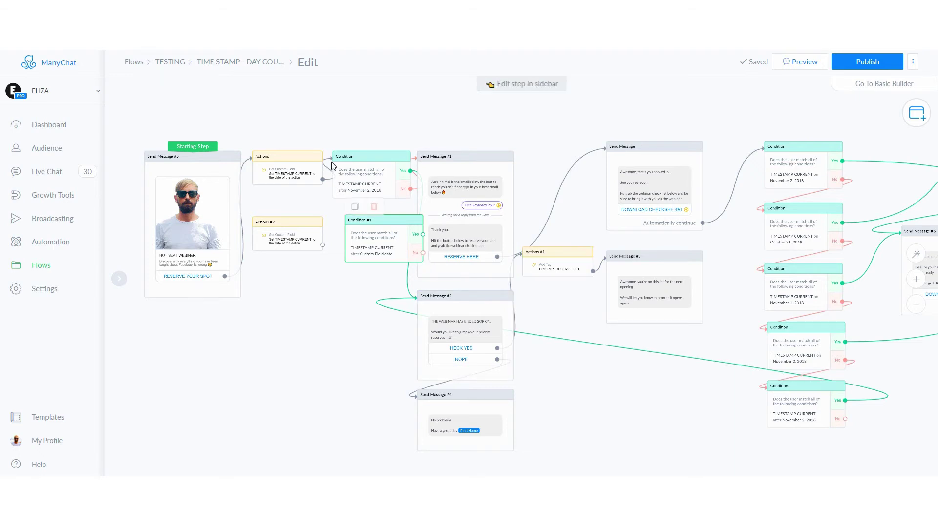
Step: Delete the demonstration blocks Condition #1 and Actions #2 from the flow
left_click(374, 206)
left_click(554, 118)
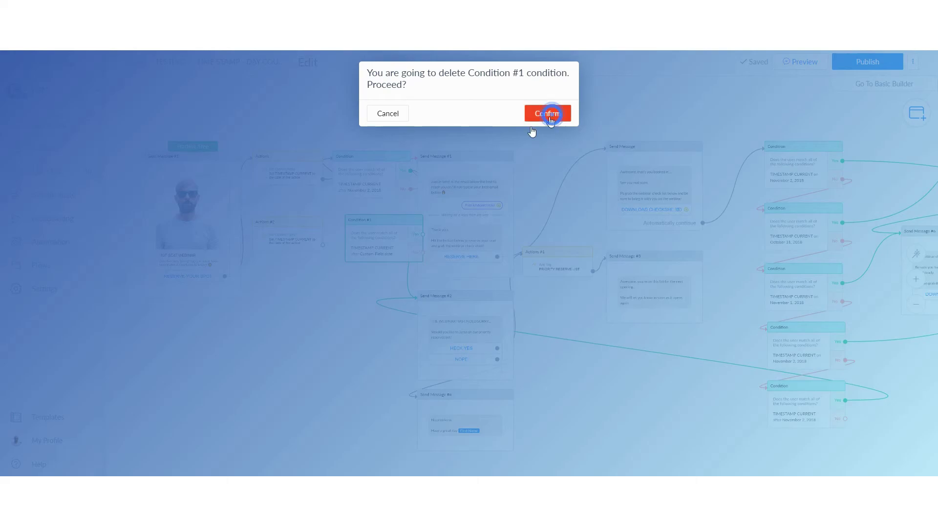
left_click(280, 209)
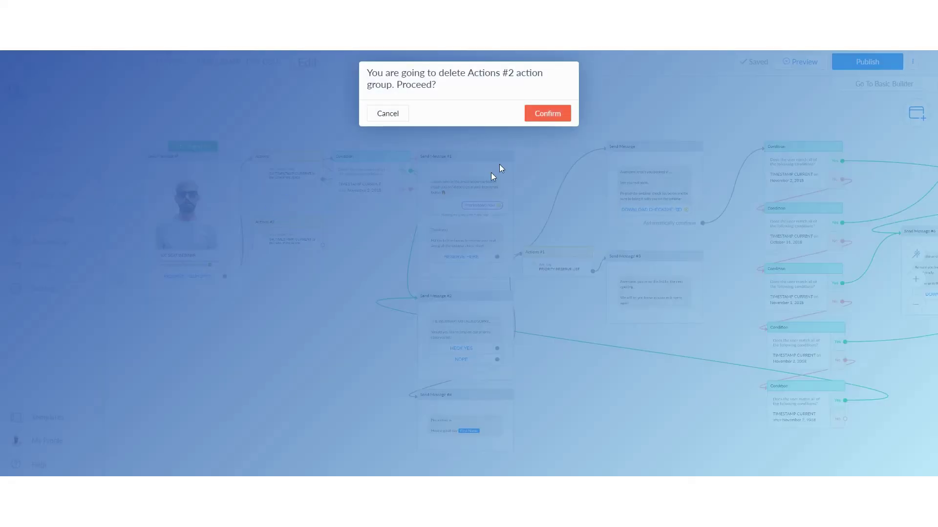
left_click(528, 116)
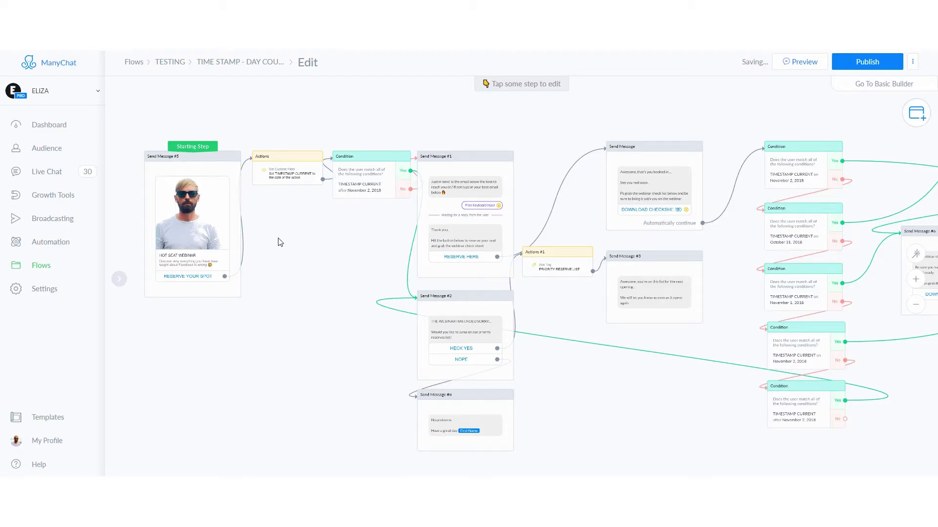
Step: Examine the original TIMESTAMP CURRENT action and date condition between the starting message and Send Message #1
scroll(300, 207, "up", 5)
scroll(301, 205, "down", 5)
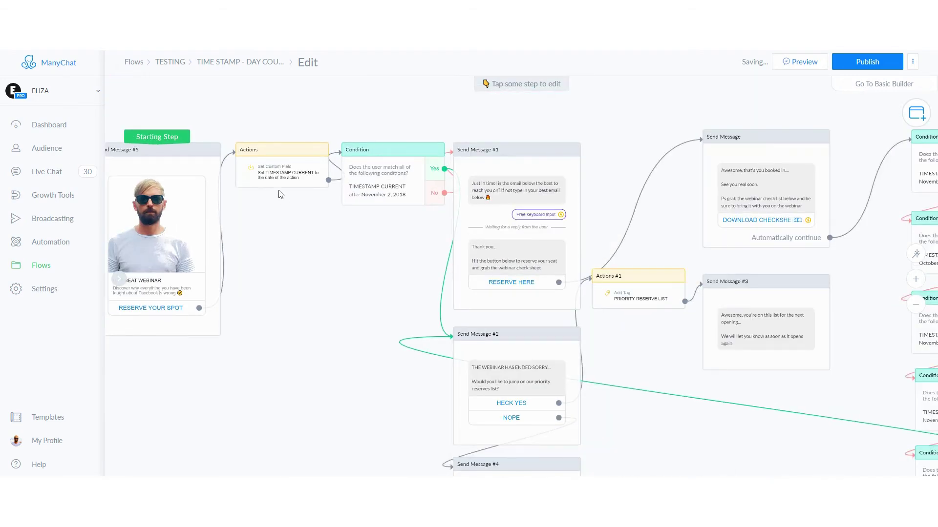
scroll(281, 194, "up", 5)
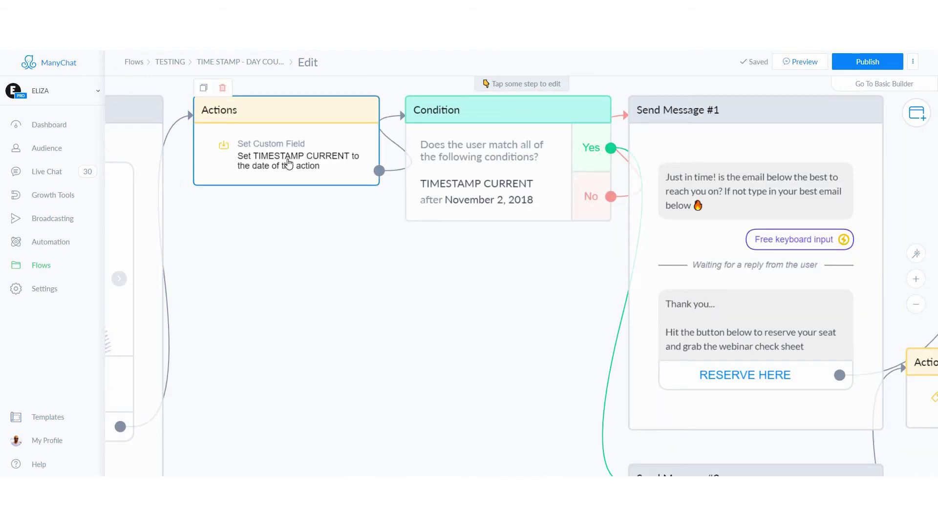
scroll(320, 249, "down", 3)
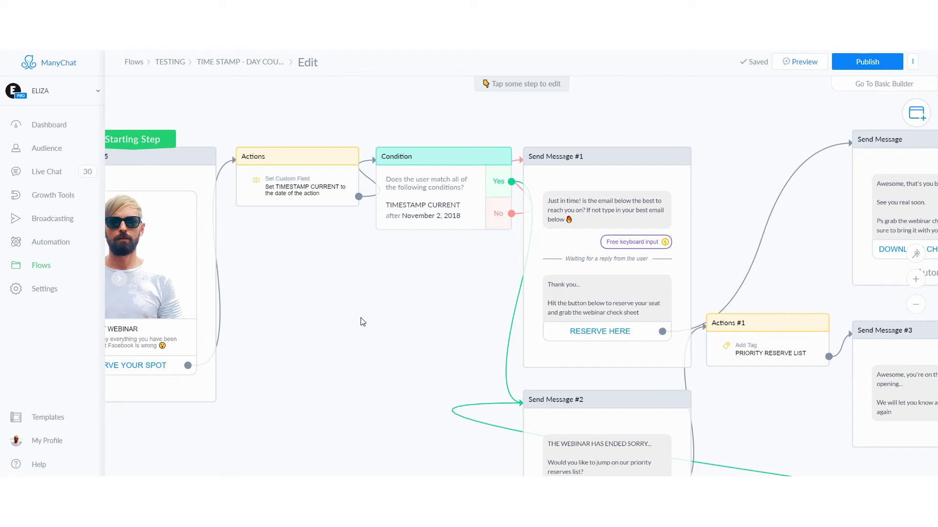
scroll(373, 305, "down", 3)
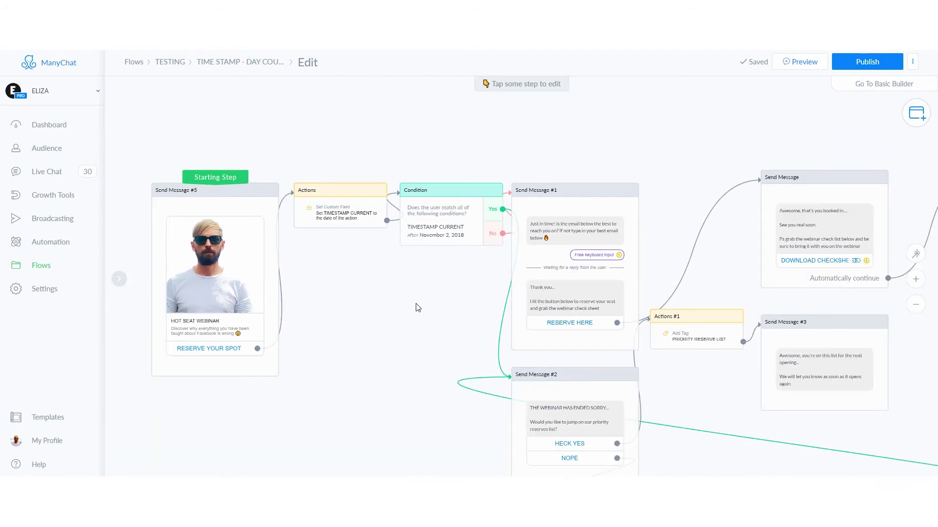
scroll(354, 305, "down", 2)
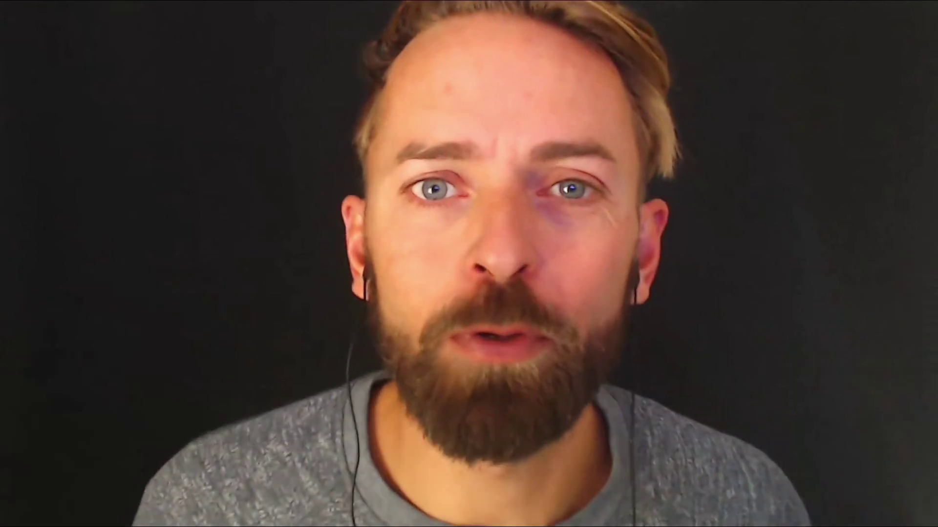